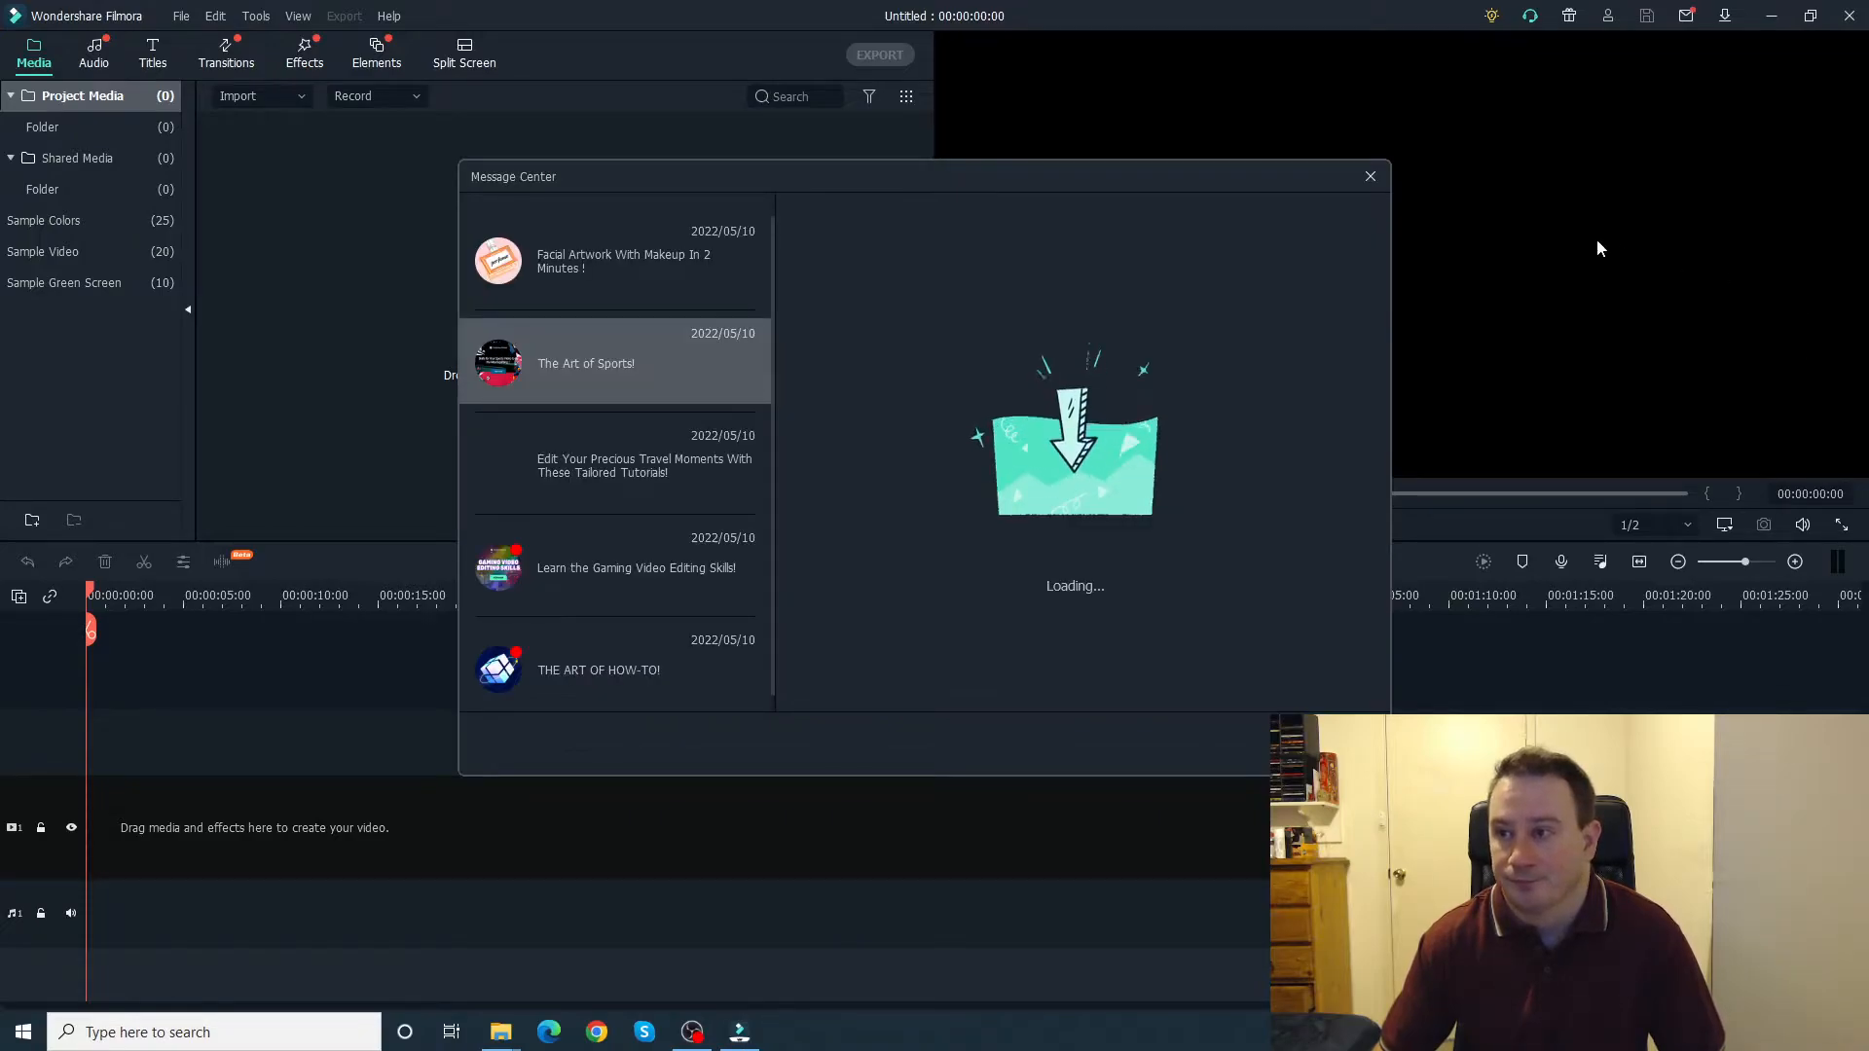
Step: Close the Message Center and place the 24 Medusas Curse image from the Youtube Images folder at the start of the video track
left_click(1368, 177)
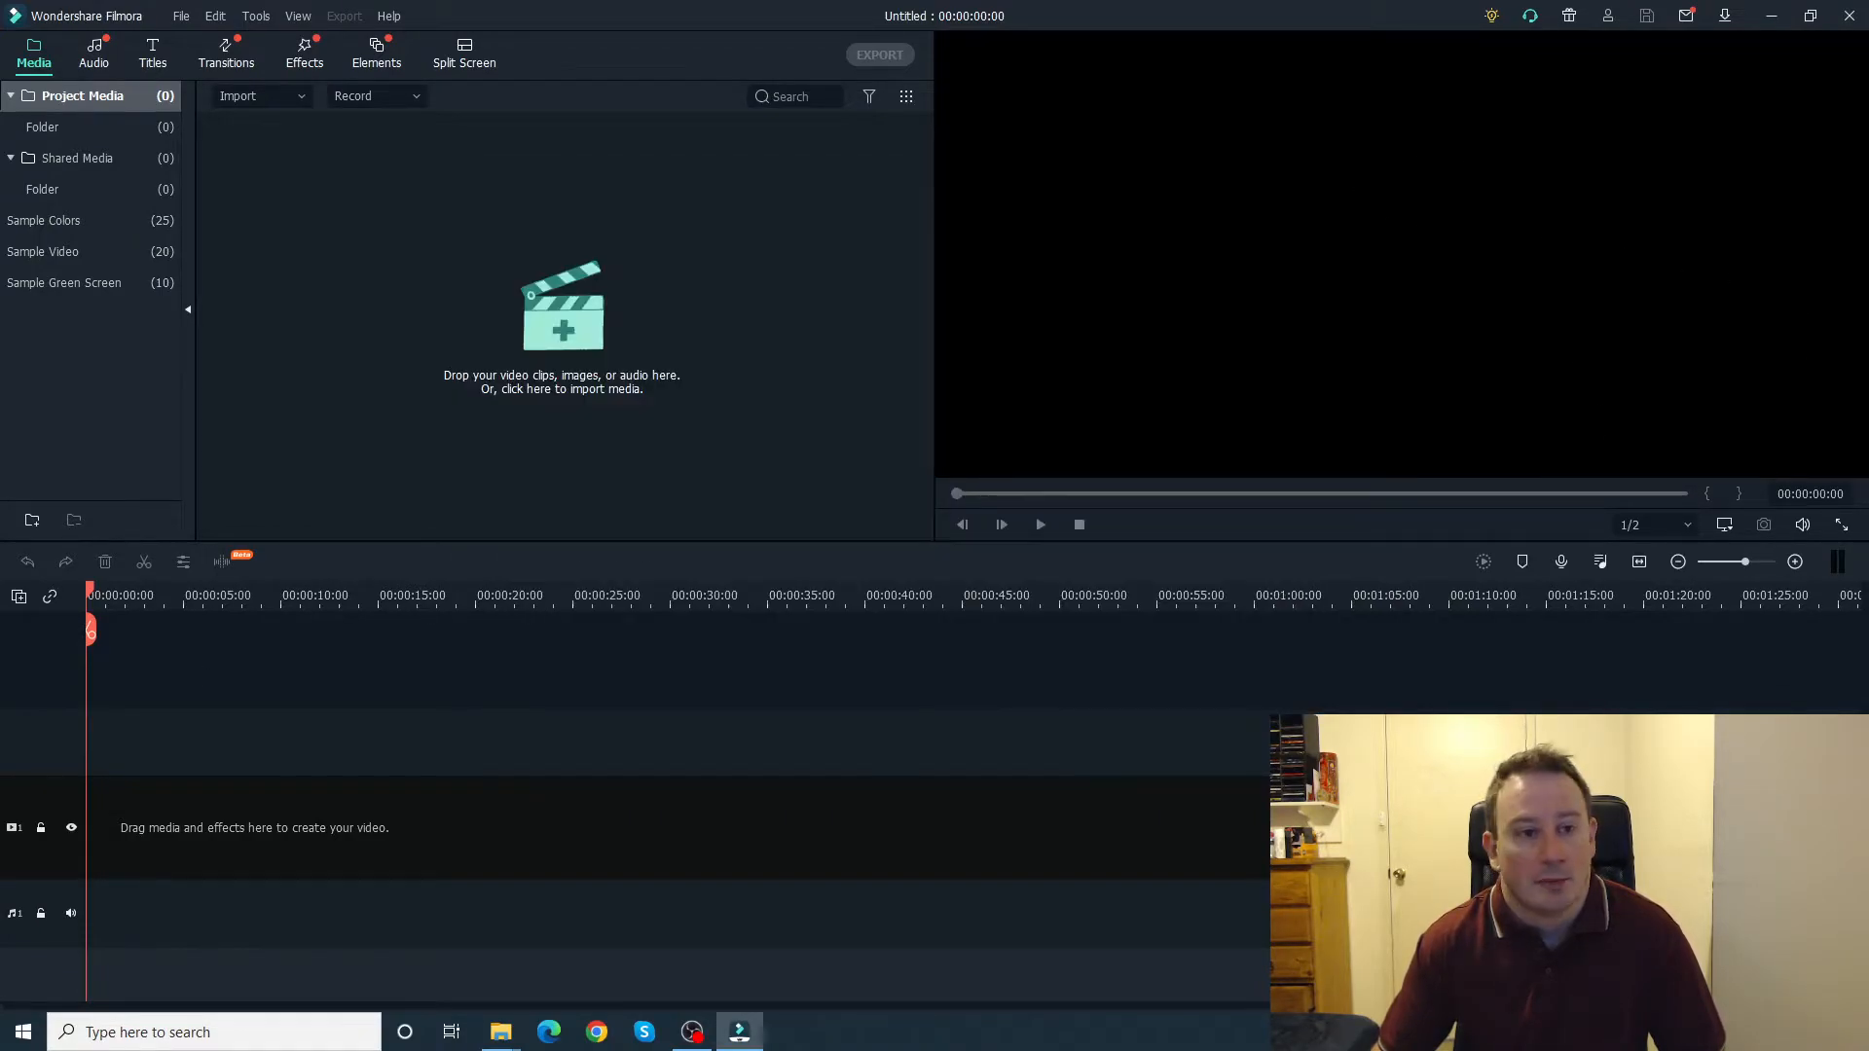
key("alt+Tab")
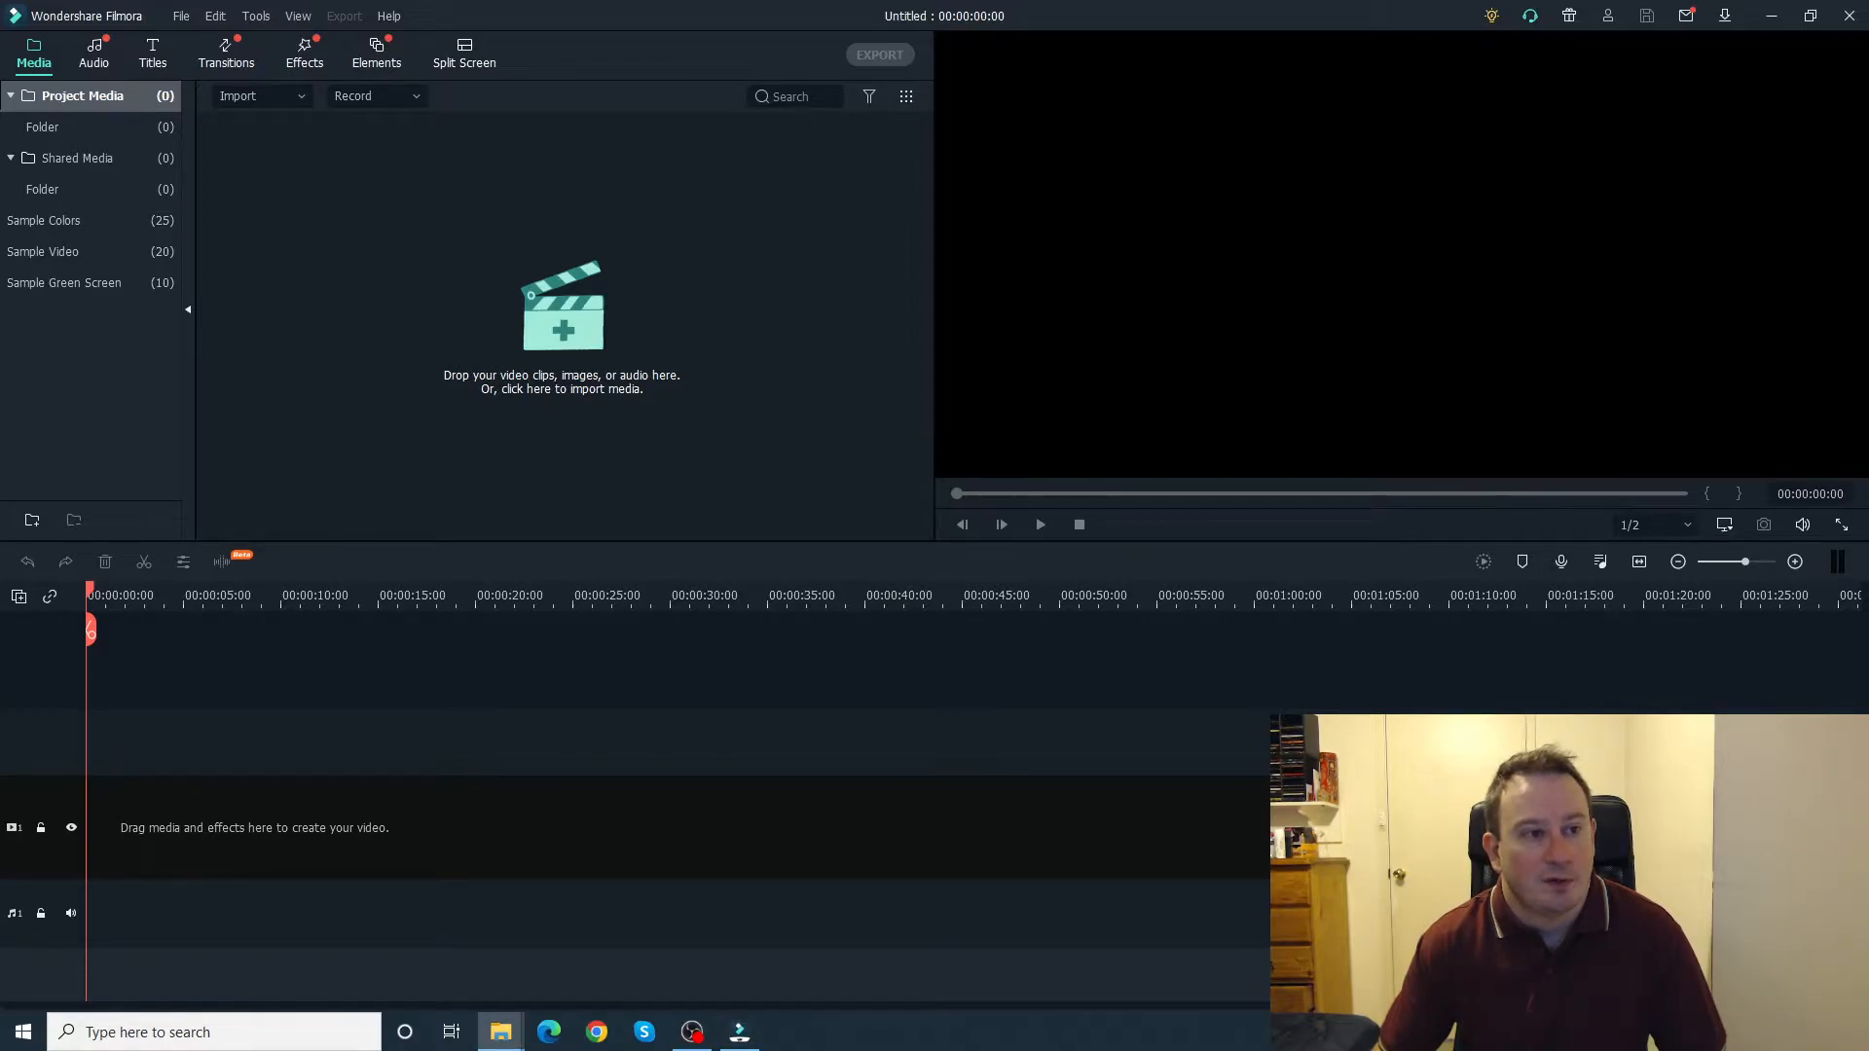
key("alt+Tab")
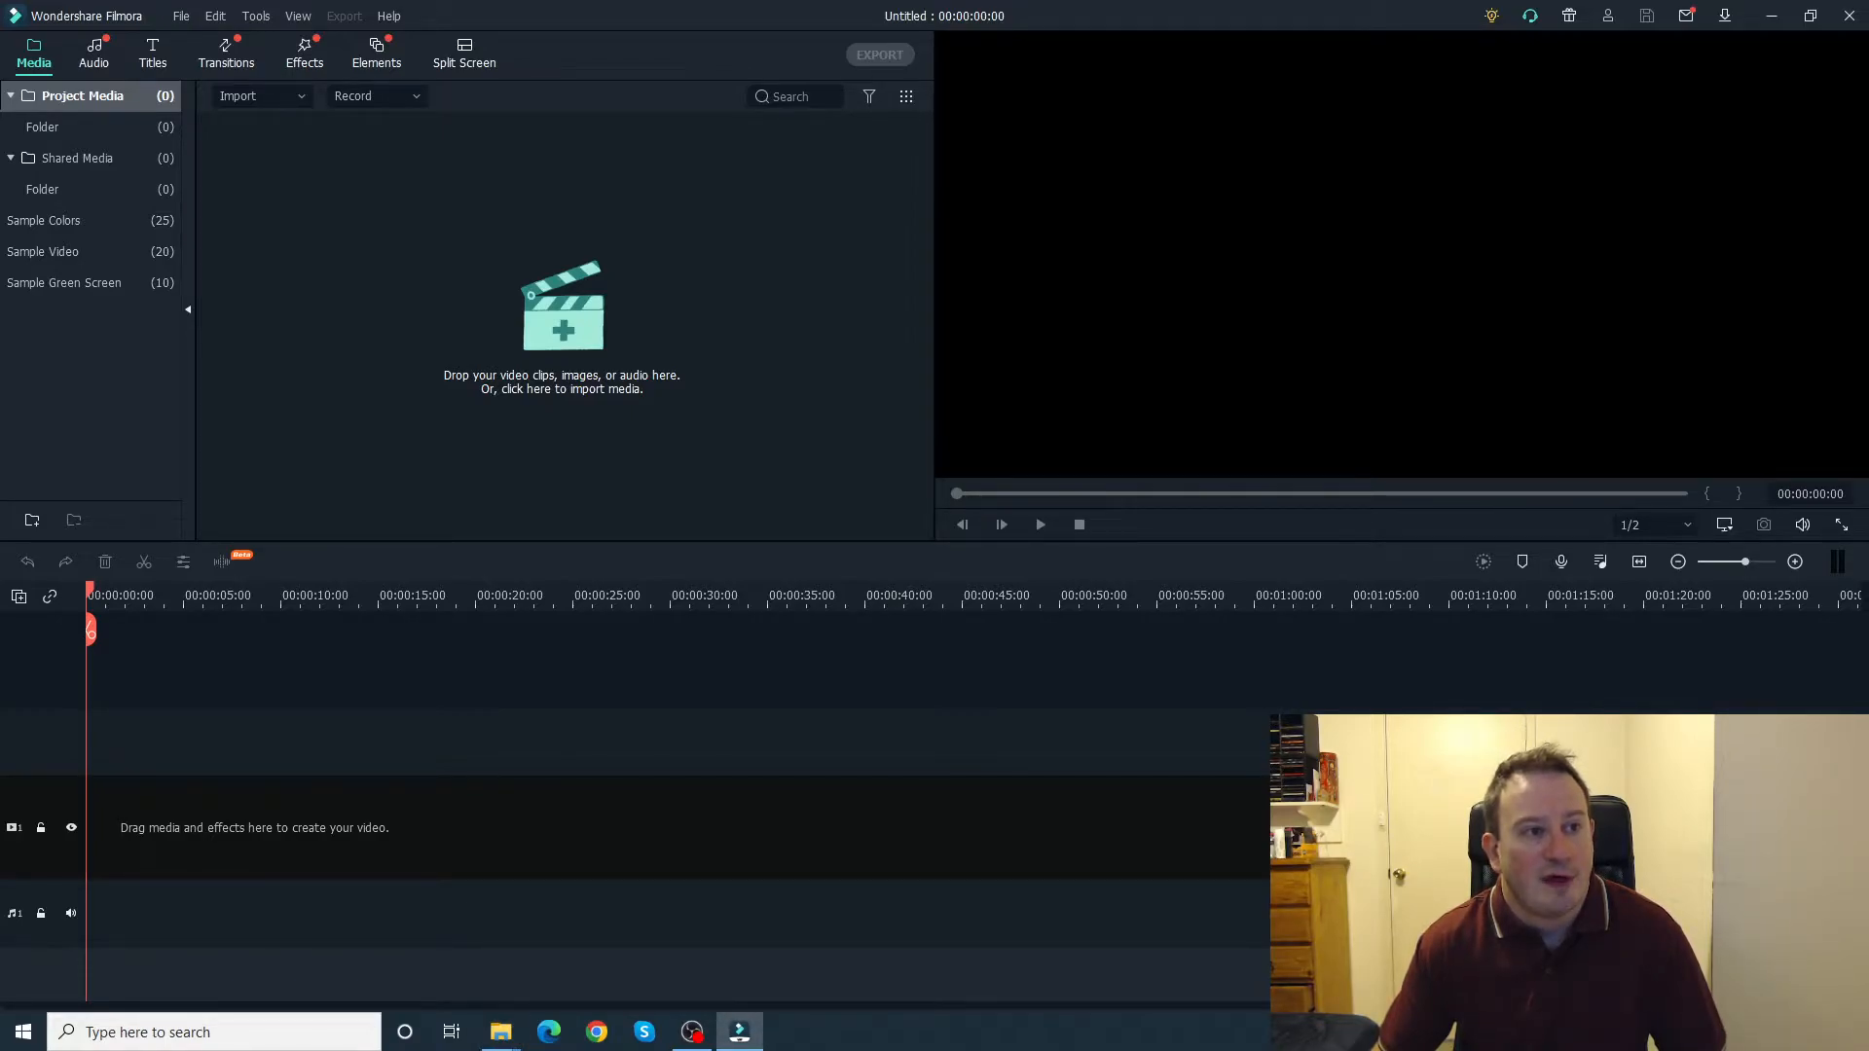
key("alt+Tab")
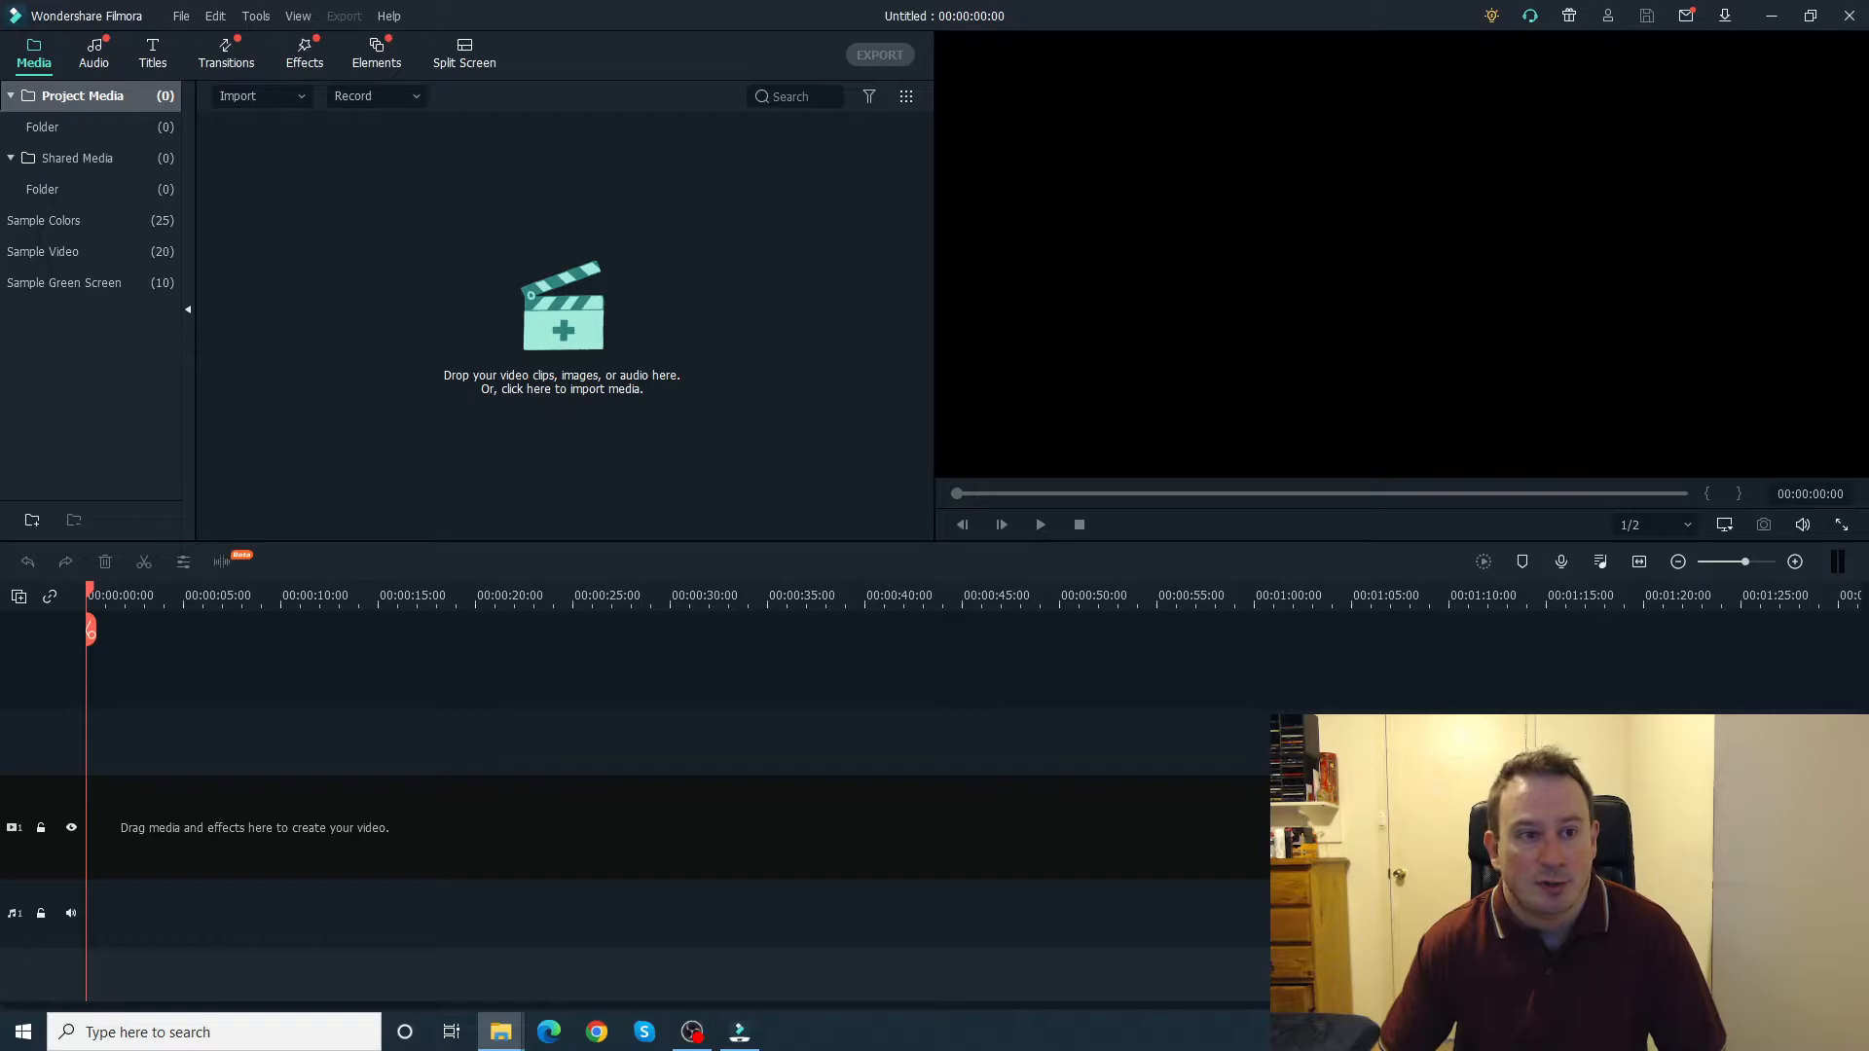
left_click_drag(0, 234, 624, 149)
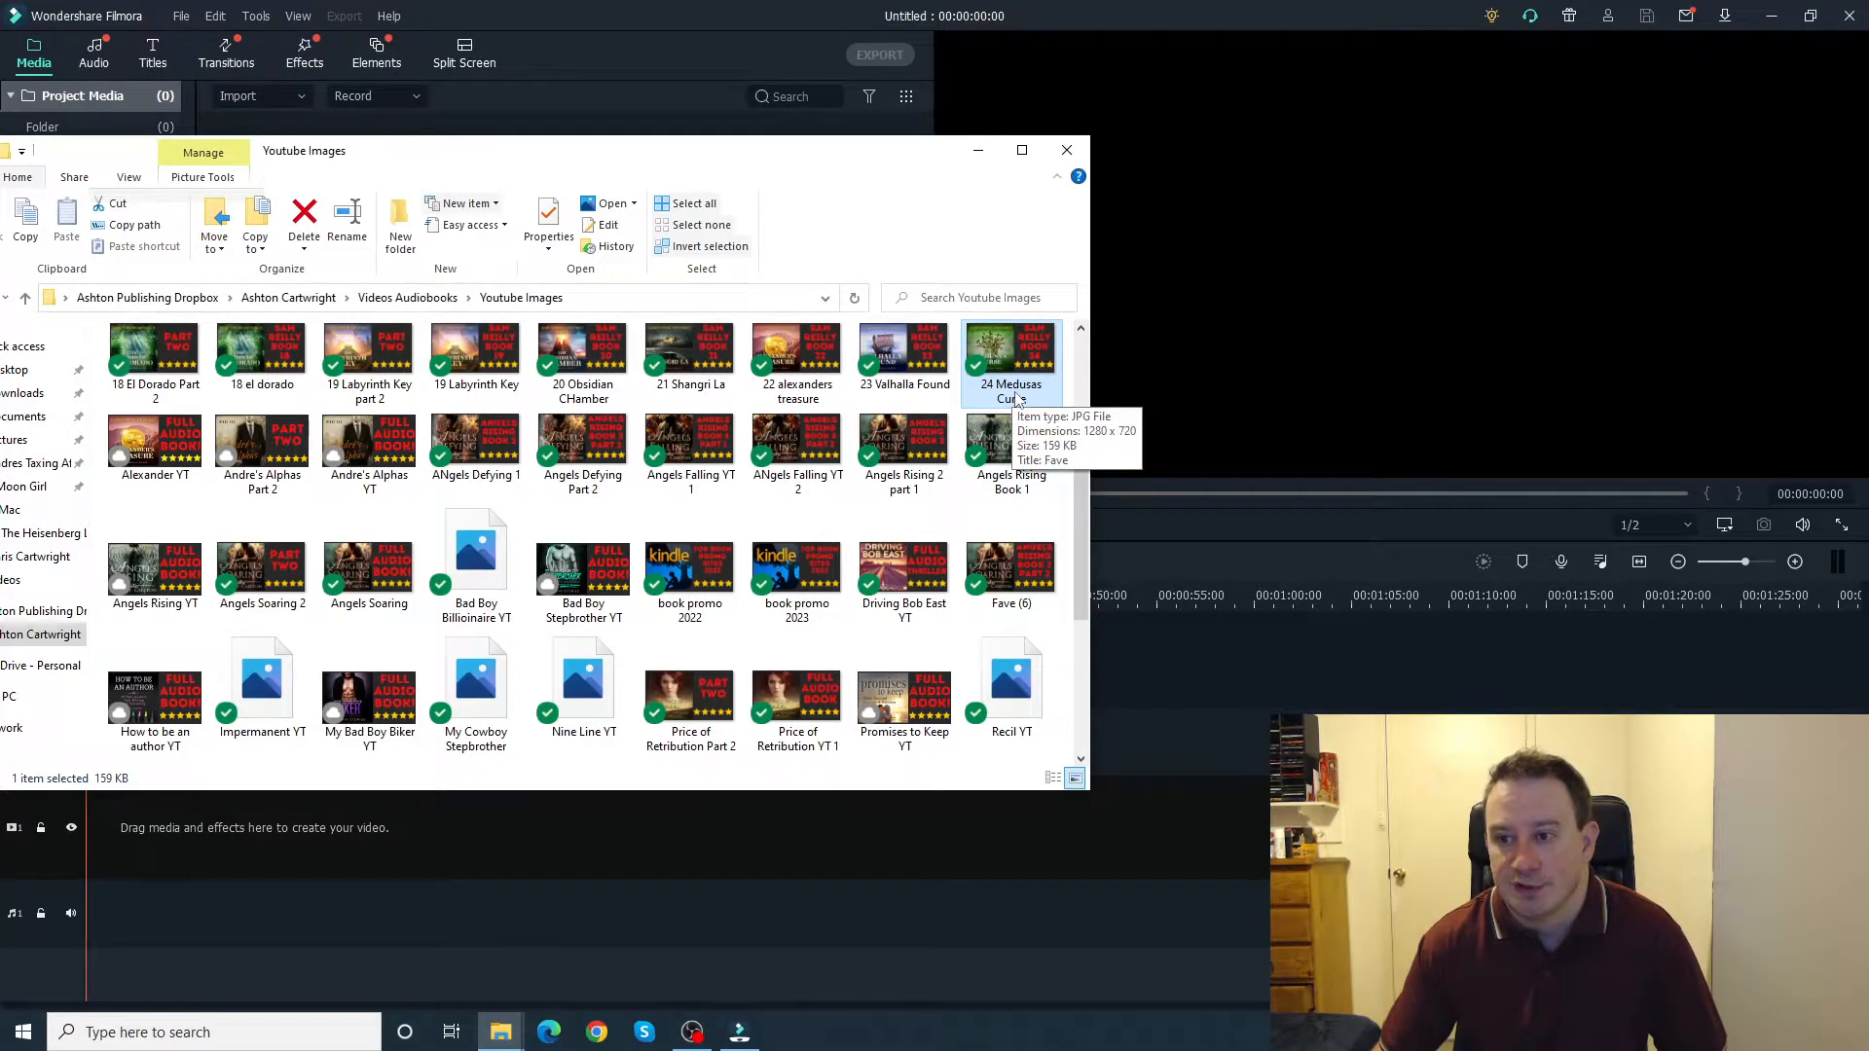
left_click_drag(811, 168, 0, 265)
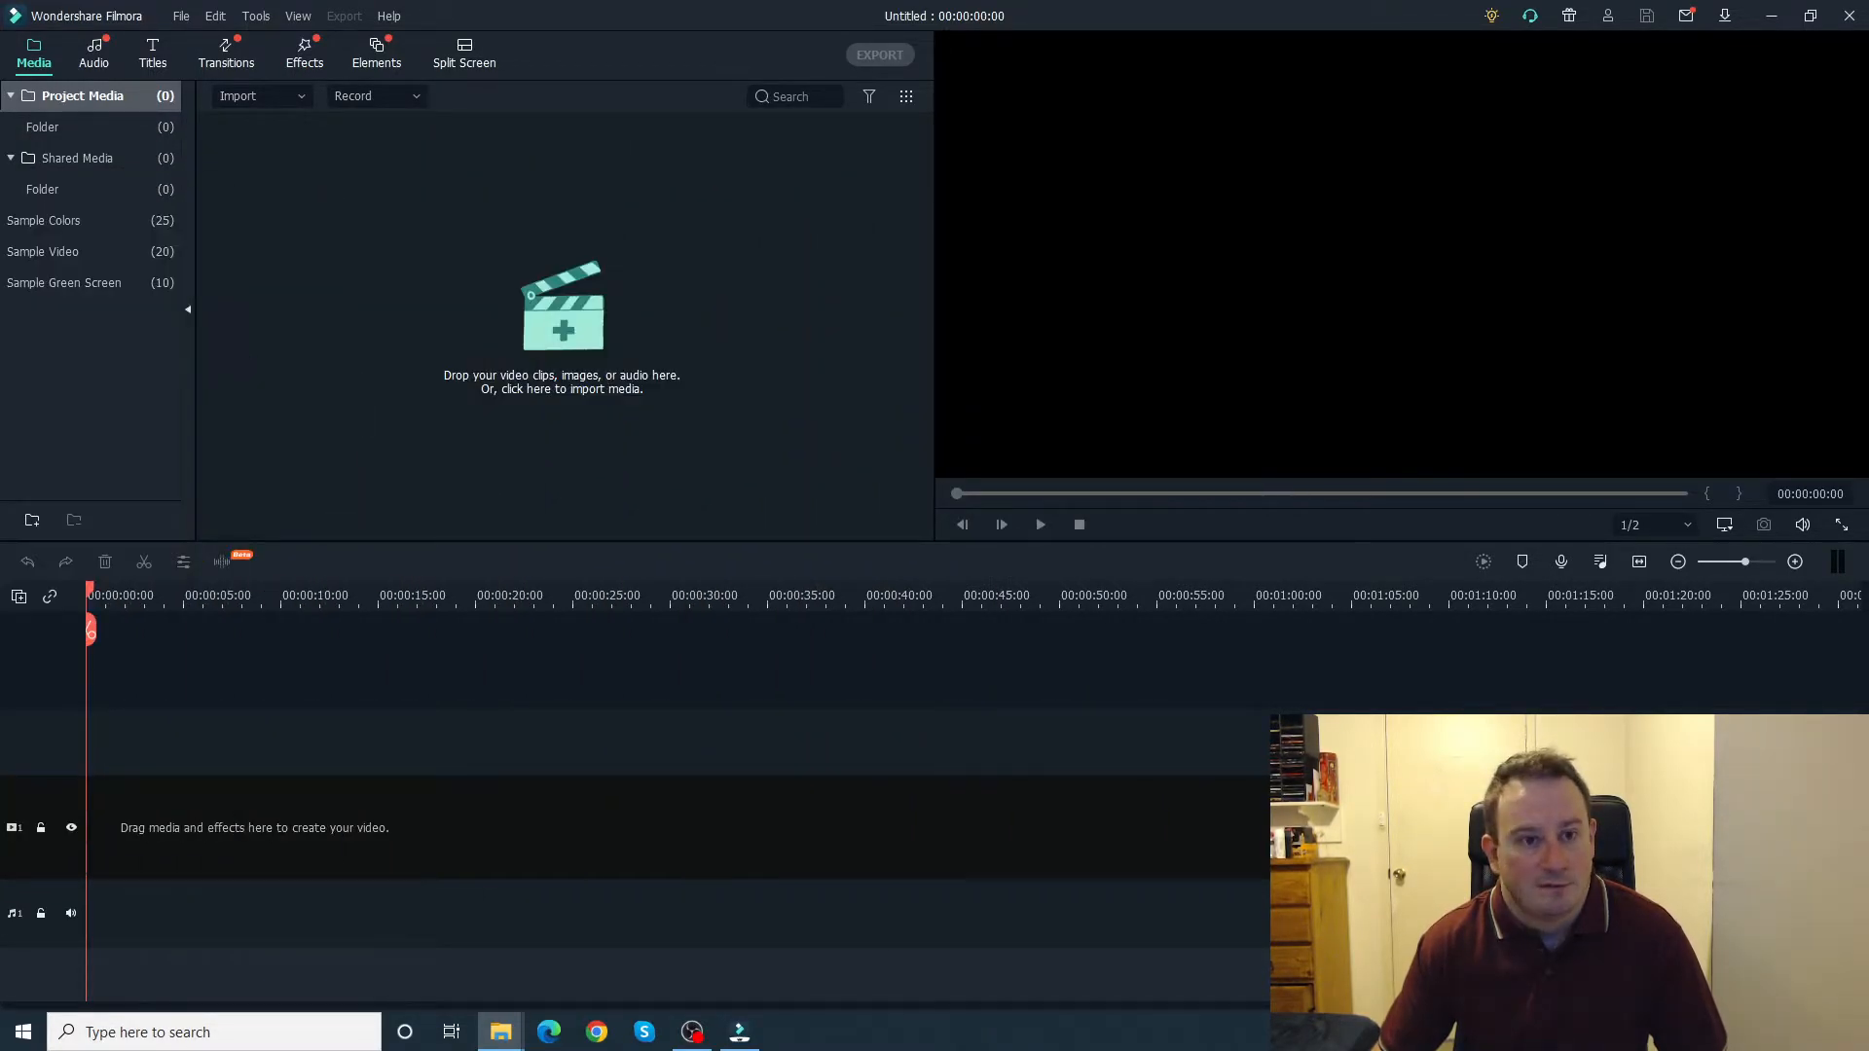
left_click_drag(0, 487, 162, 832)
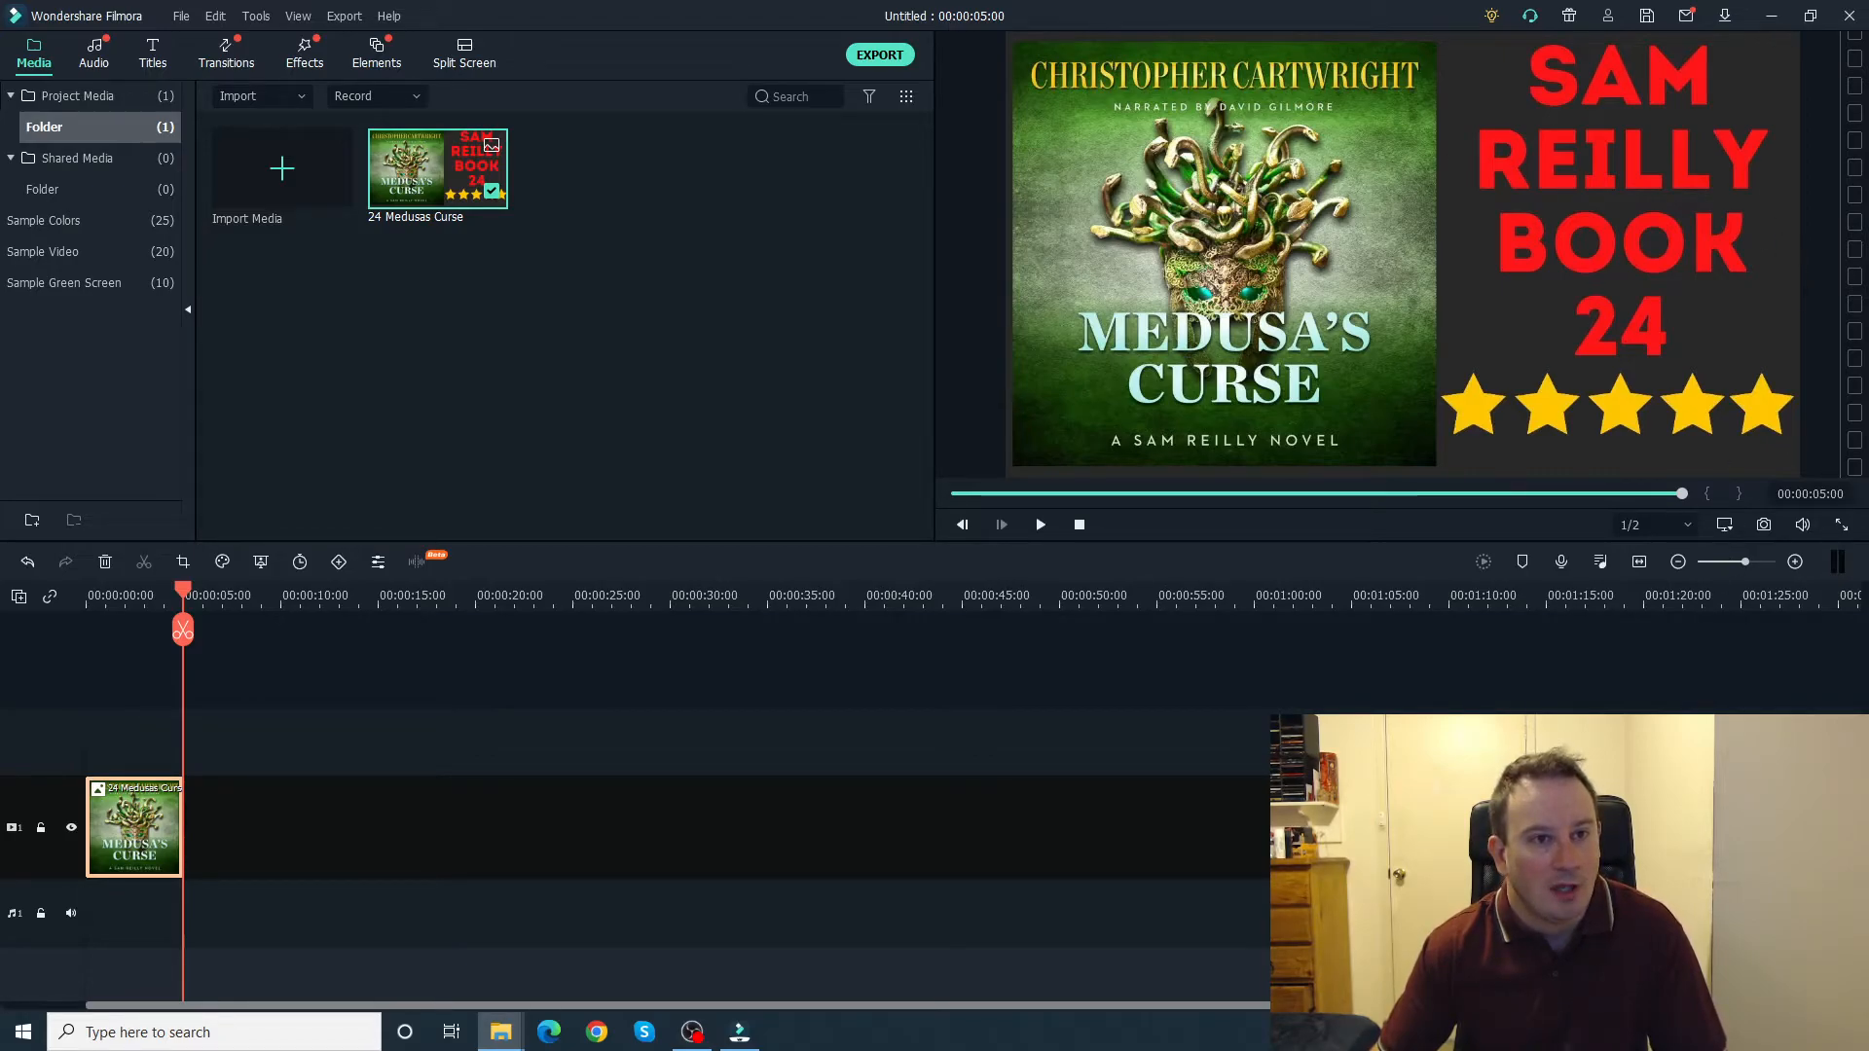
Step: Add the Opening Credits audio from the Medusa's Curse folder to the audio track and delete the gap before it
left_click_drag(0, 390, 829, 104)
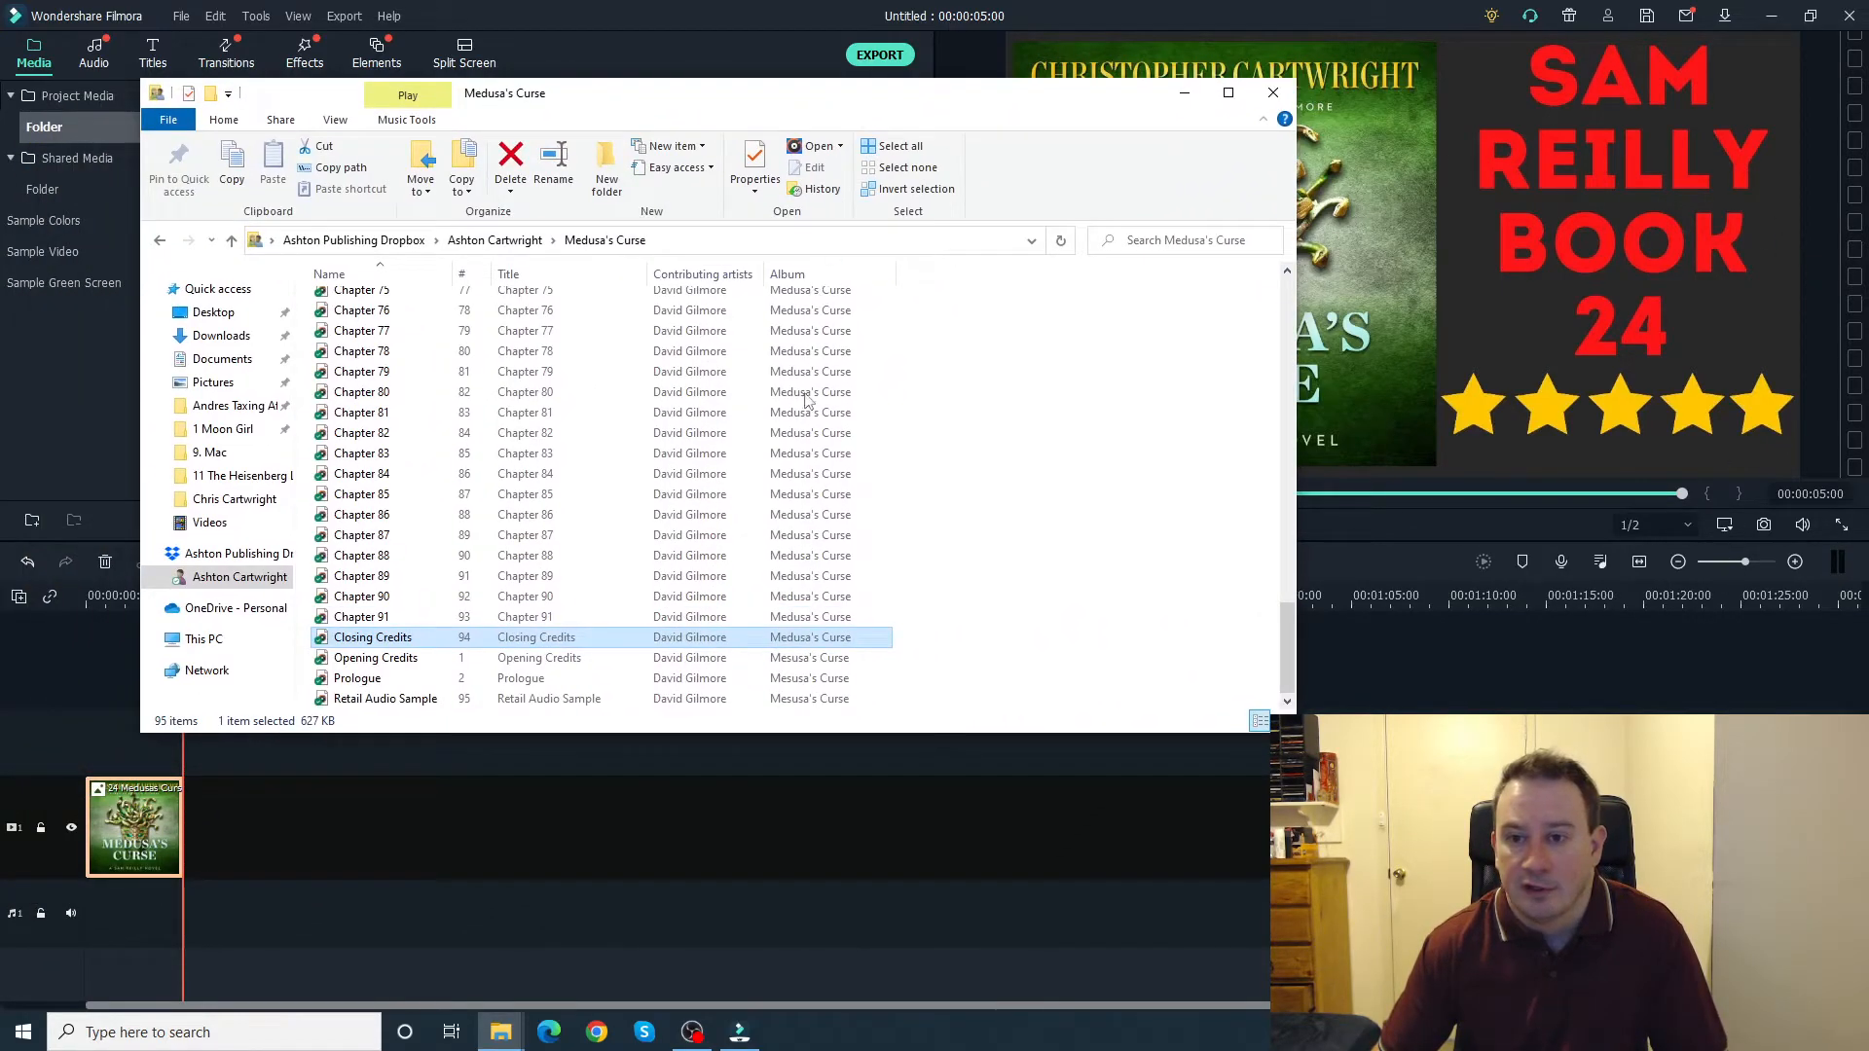
scroll(639, 579, "up", 2)
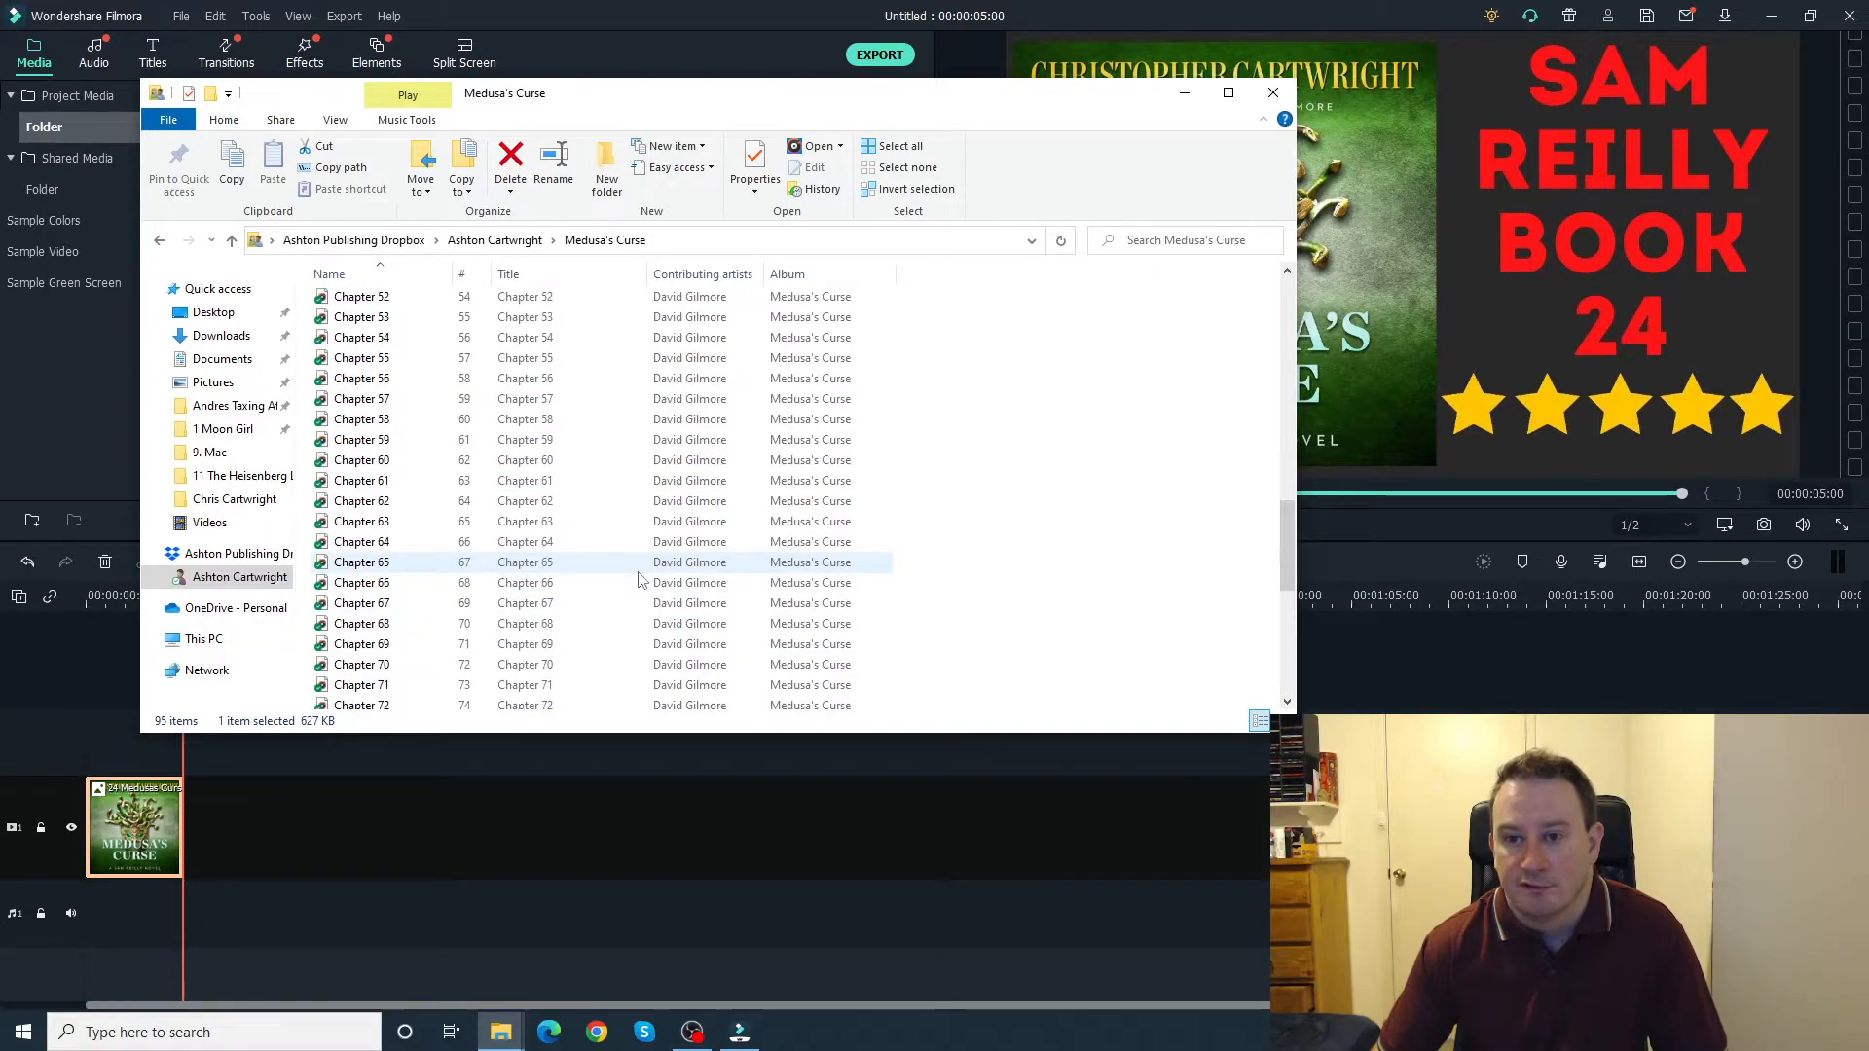
scroll(639, 579, "down", 2)
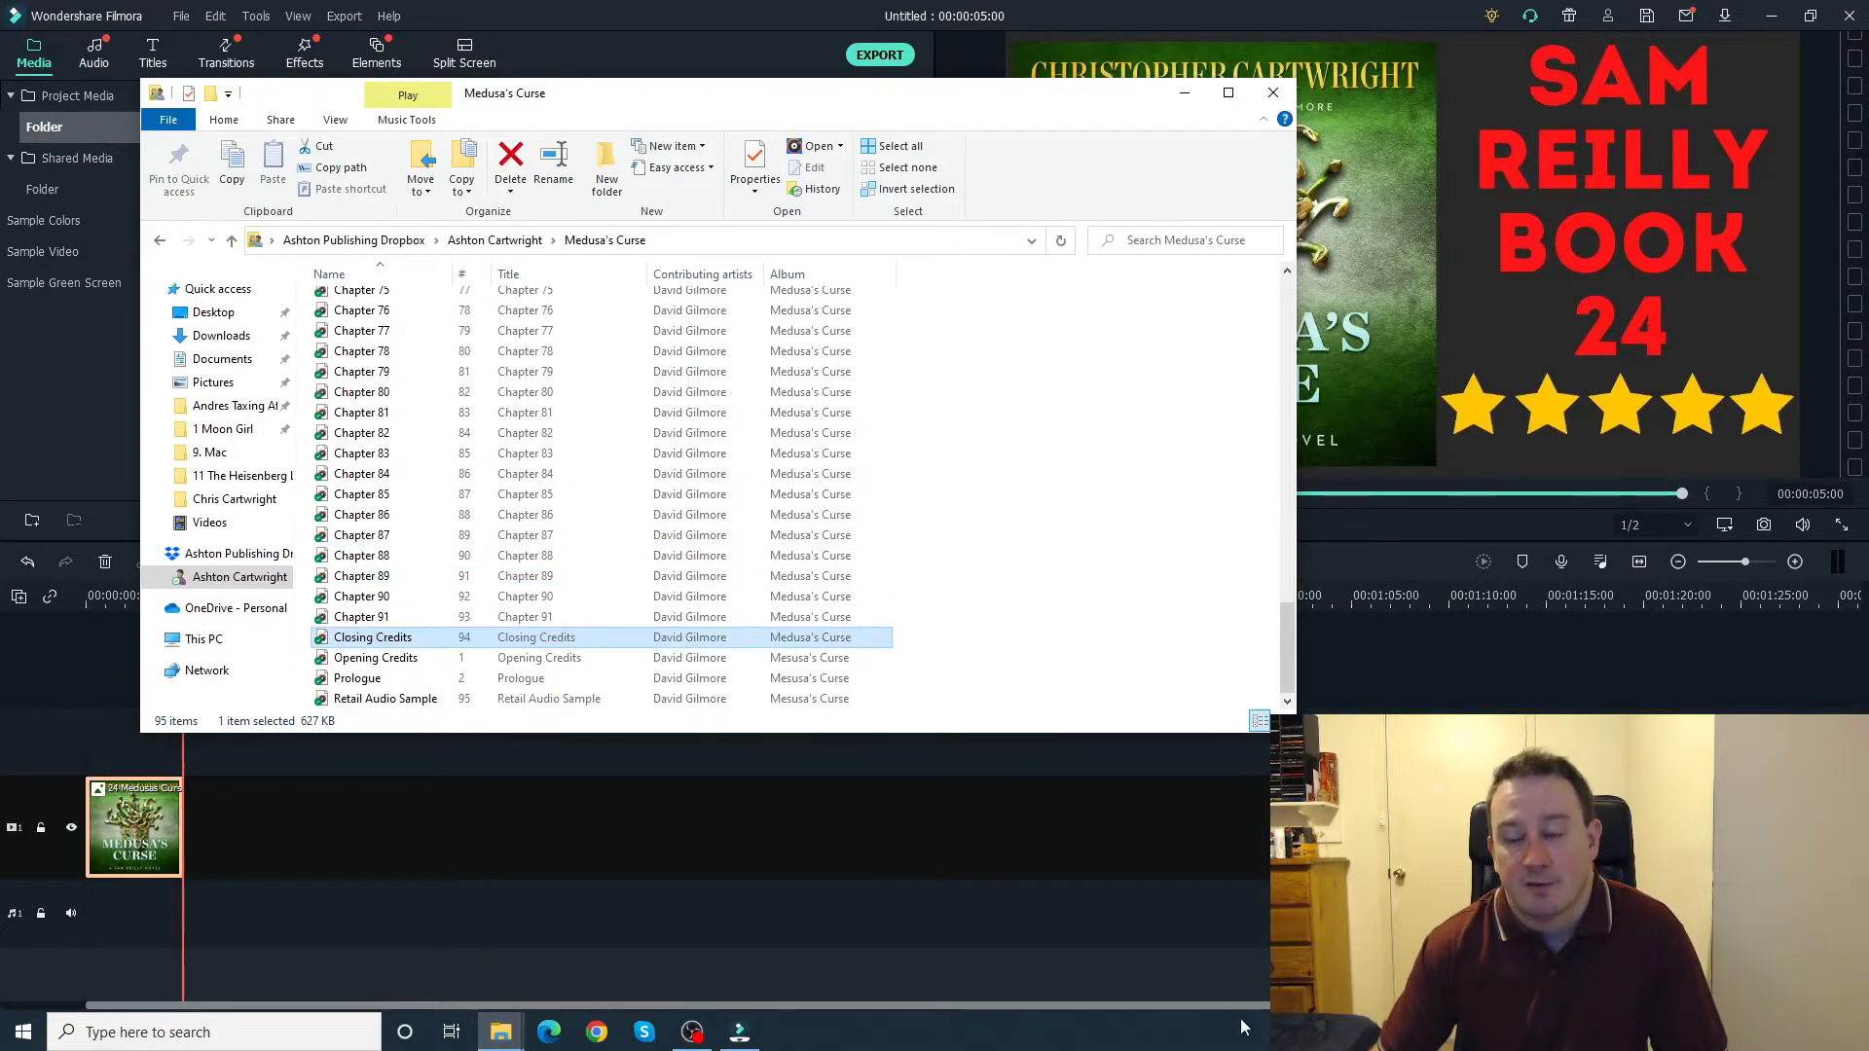
left_click(1184, 92)
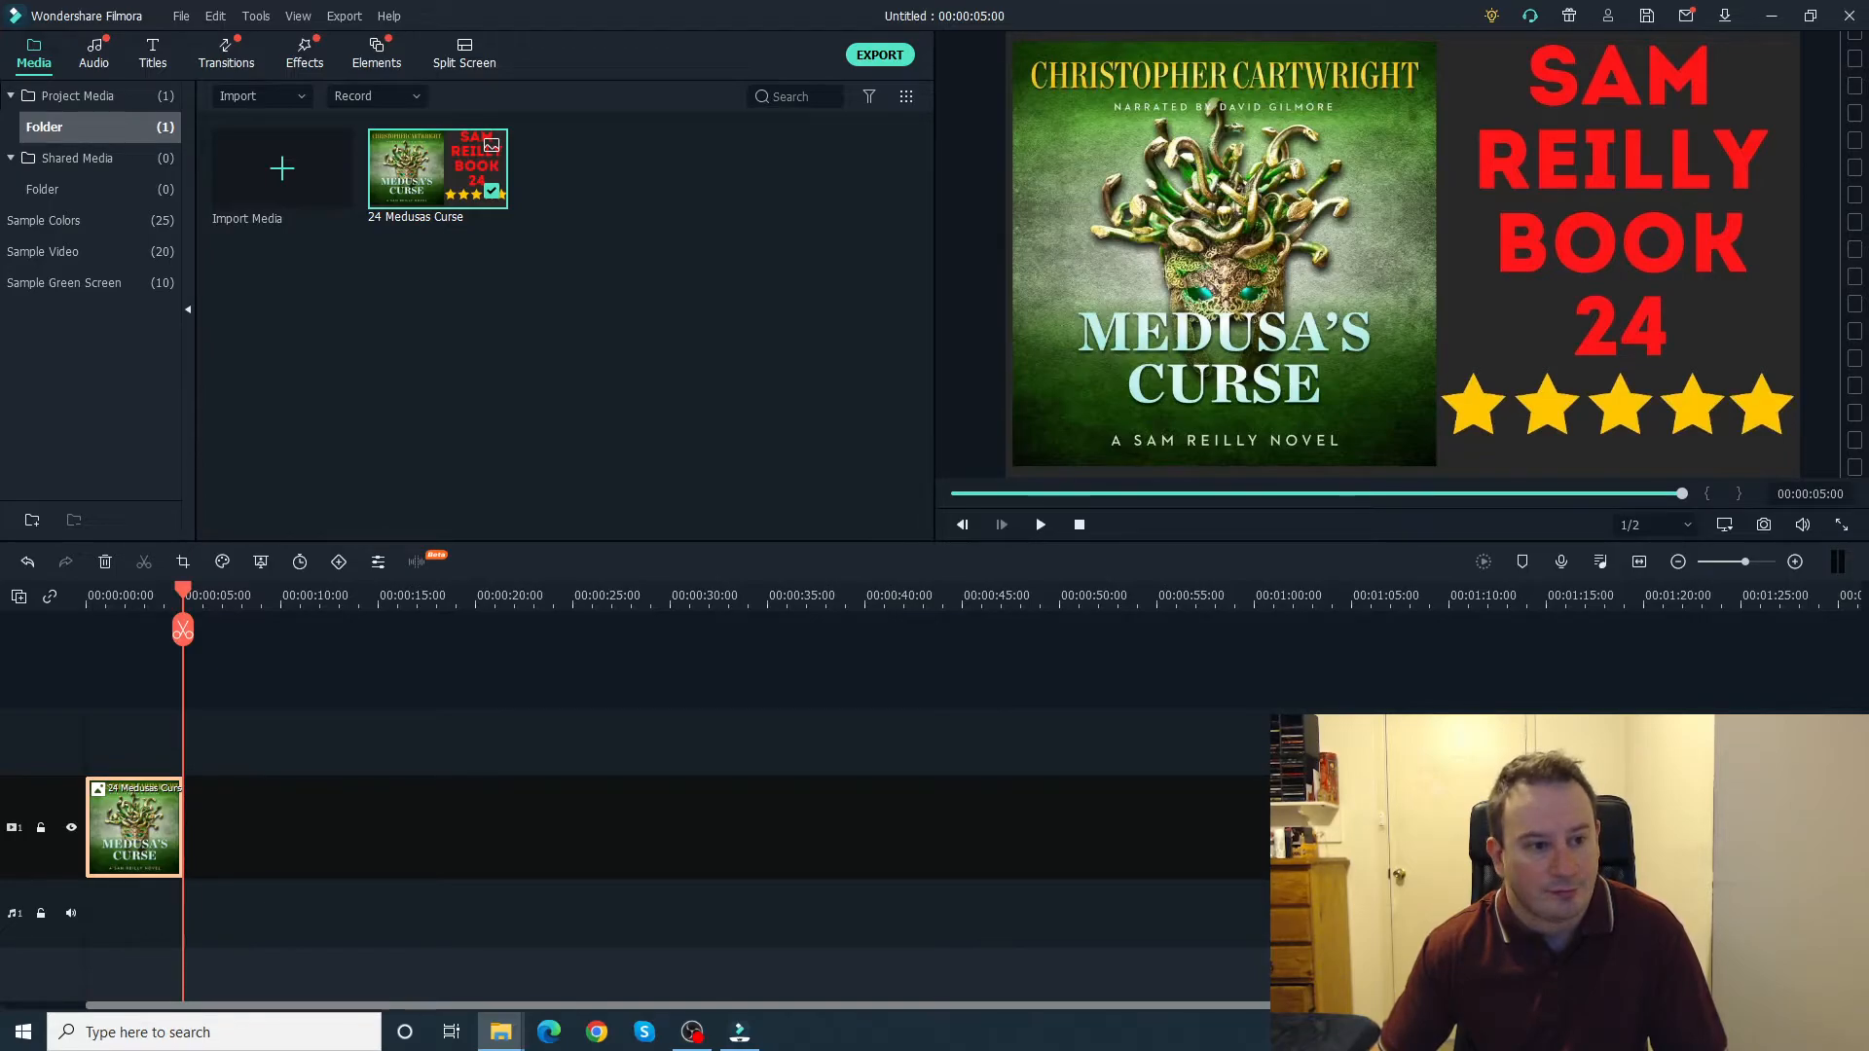
left_click_drag(870, 1050, 137, 918)
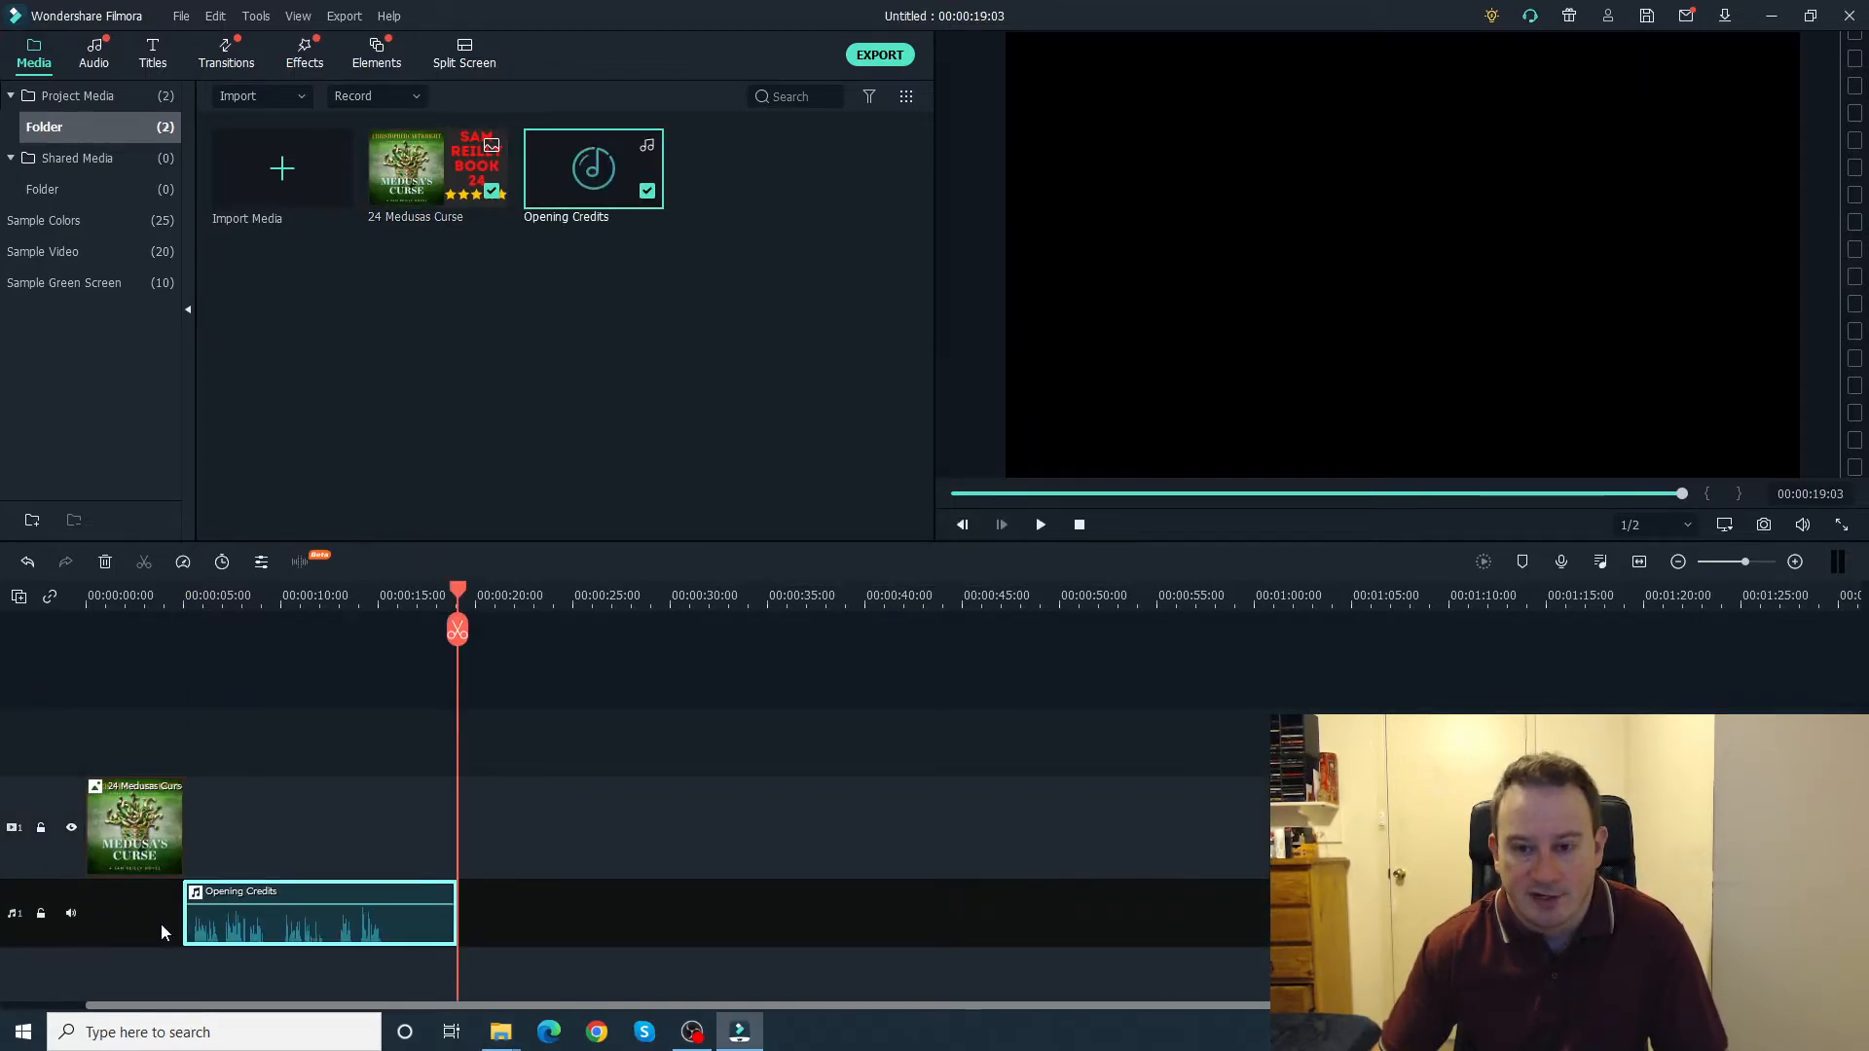
left_click(151, 907)
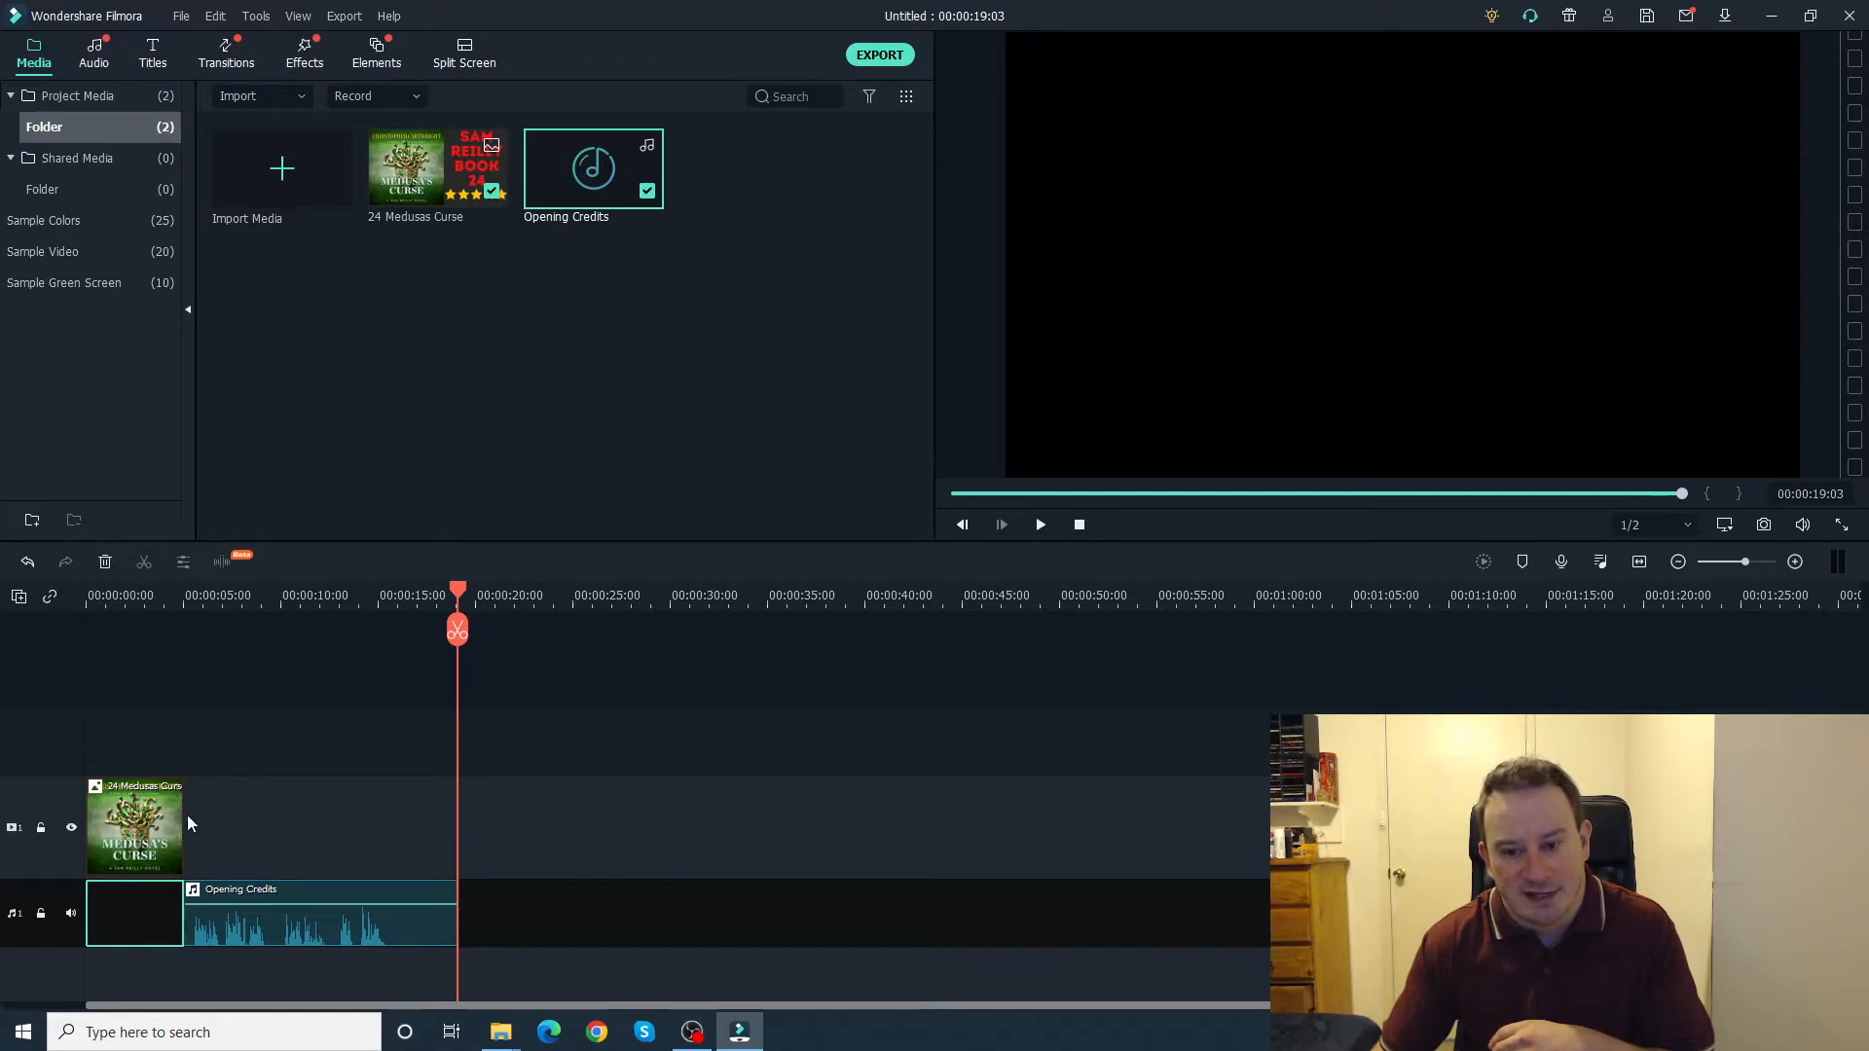
right_click(138, 918)
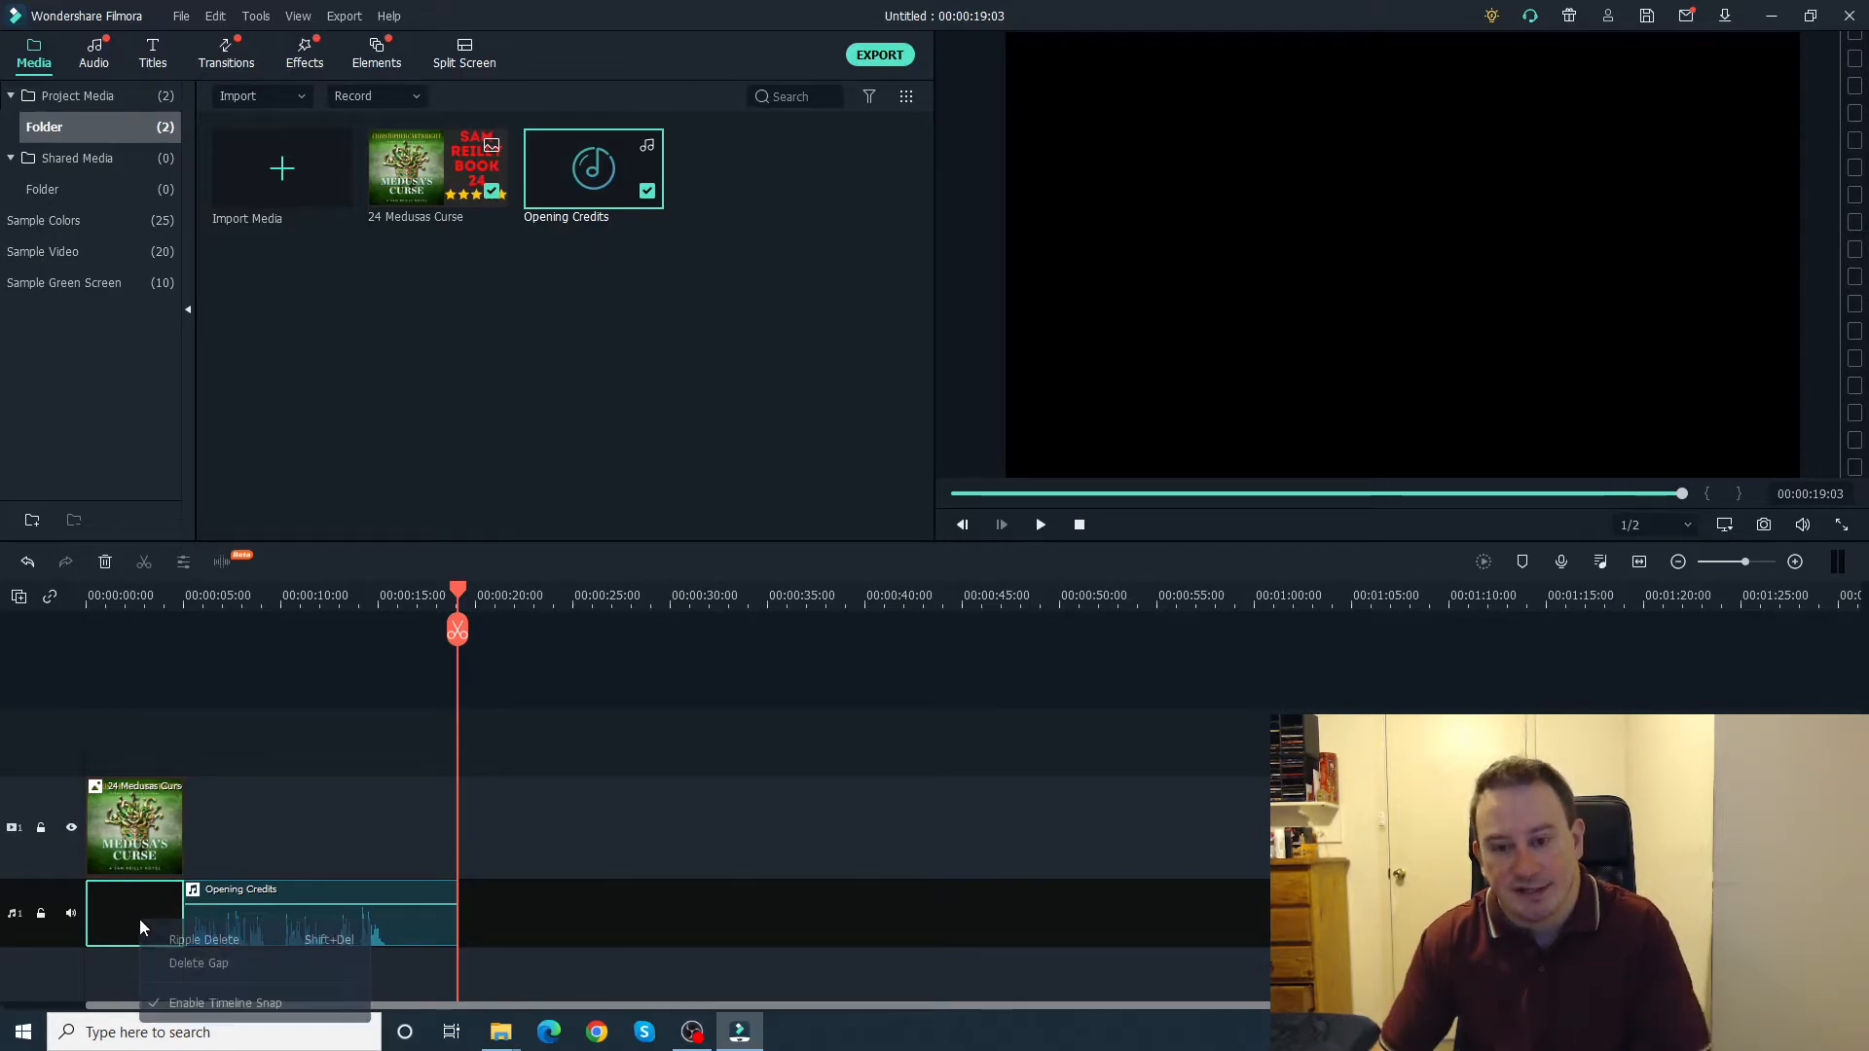
left_click(189, 967)
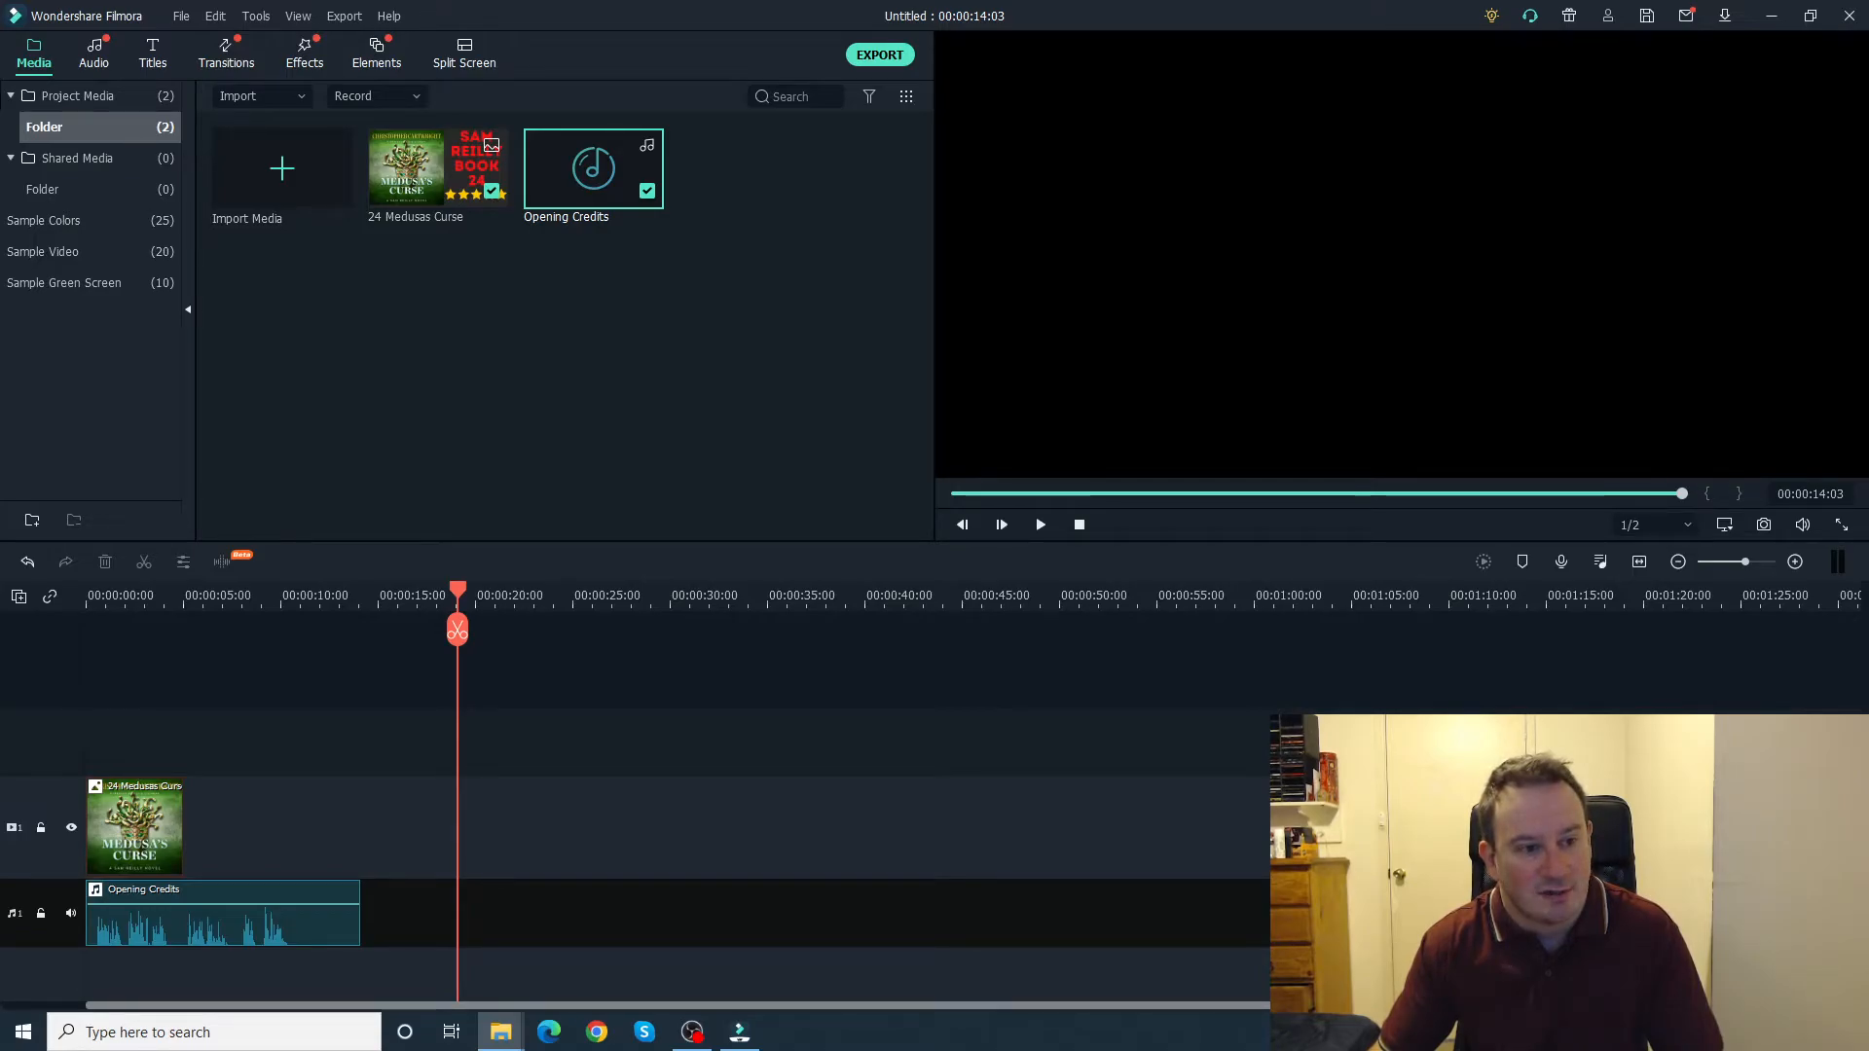
Step: Add the Prologue audio file after Opening Credits on the audio track and delete the gap between them
left_click_drag(555, 884, 399, 926)
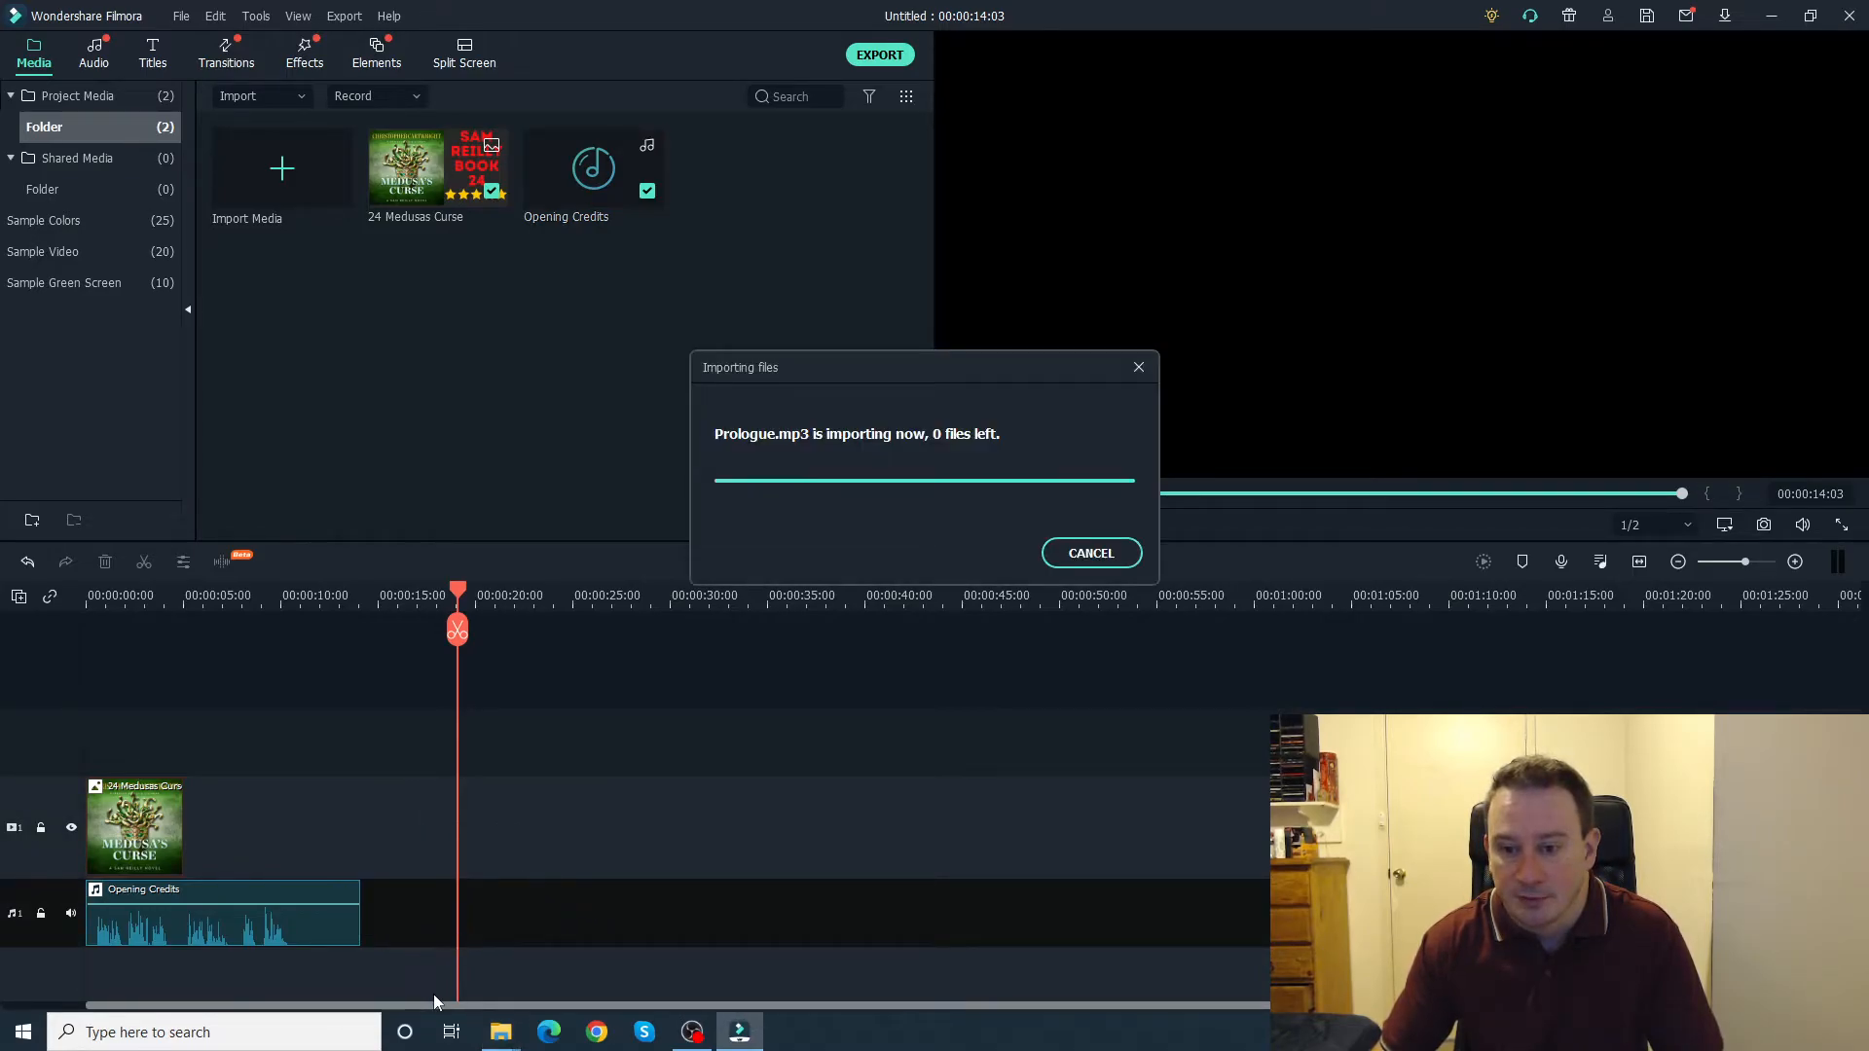
left_click_drag(122, 1006, 110, 1006)
right_click(409, 913)
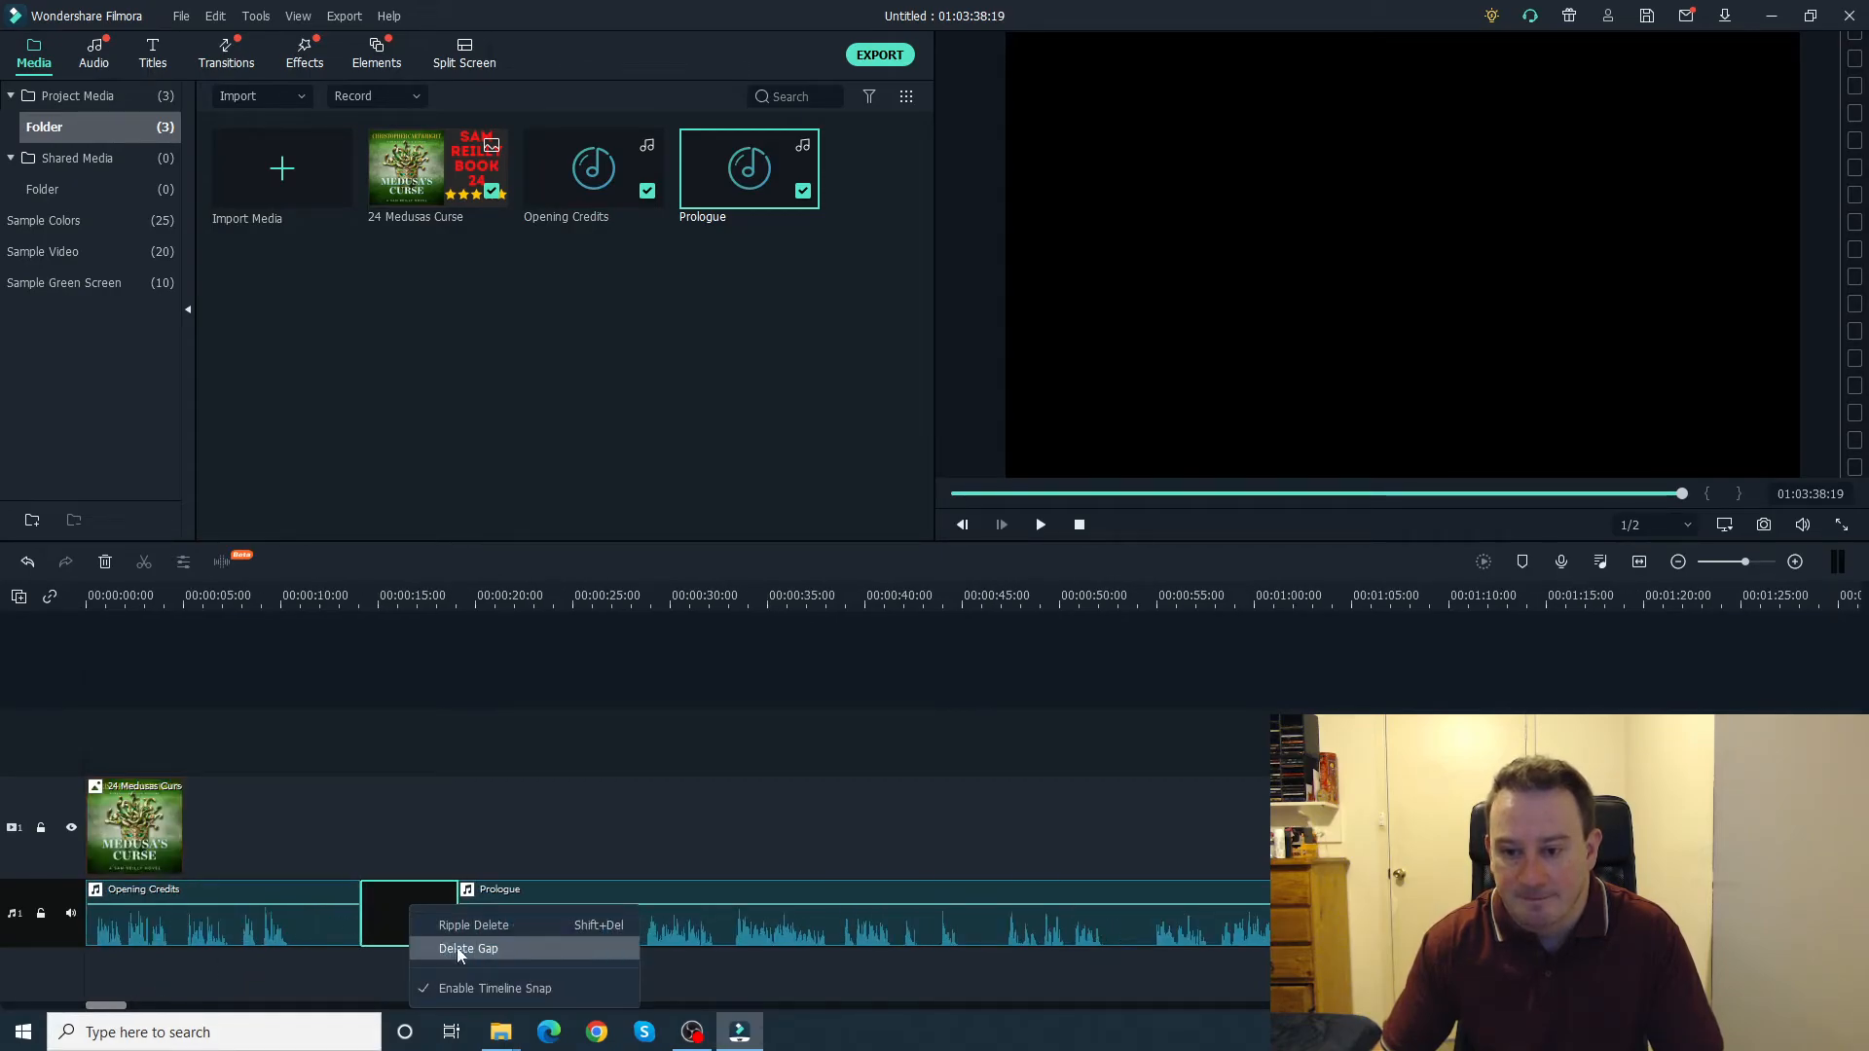
left_click(457, 948)
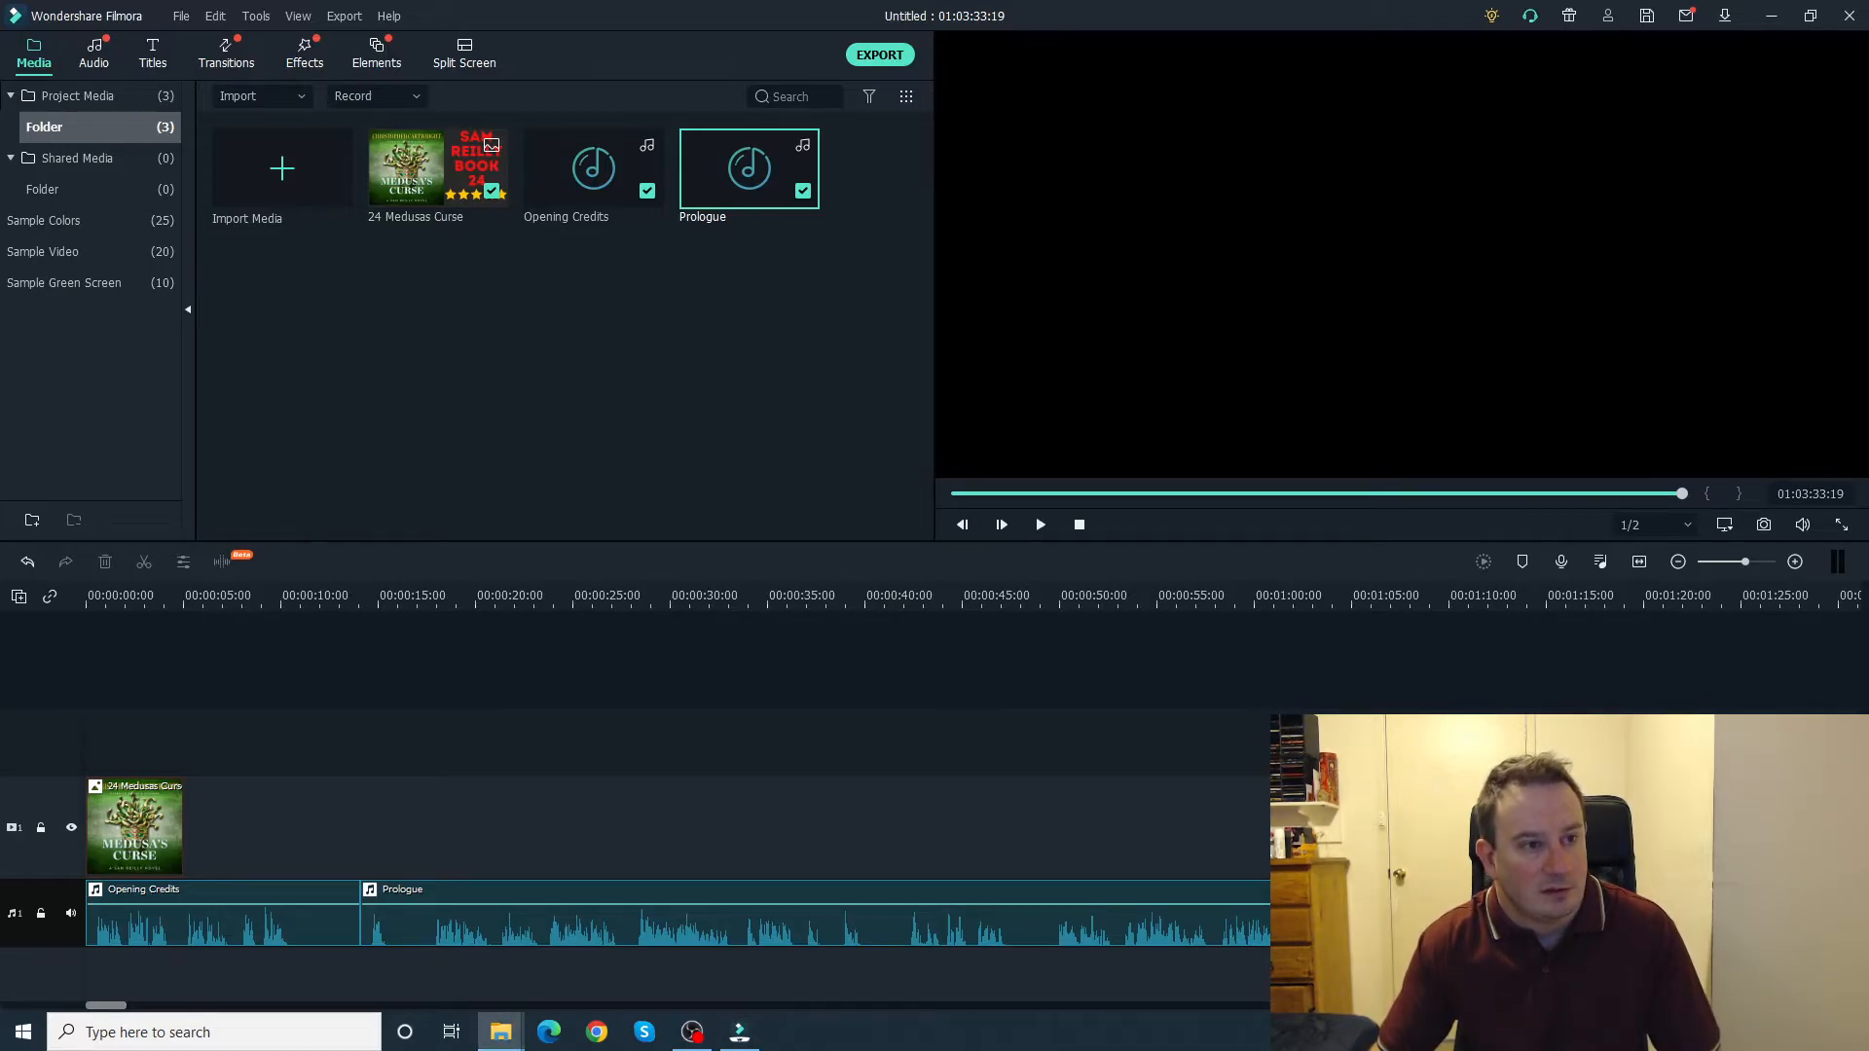
Step: Add the Chapter 1 to Chapter 91 audio files after the Prologue and delete the gap before Chapter 1
left_click_drag(104, 1009, 117, 1012)
left_click(501, 1032)
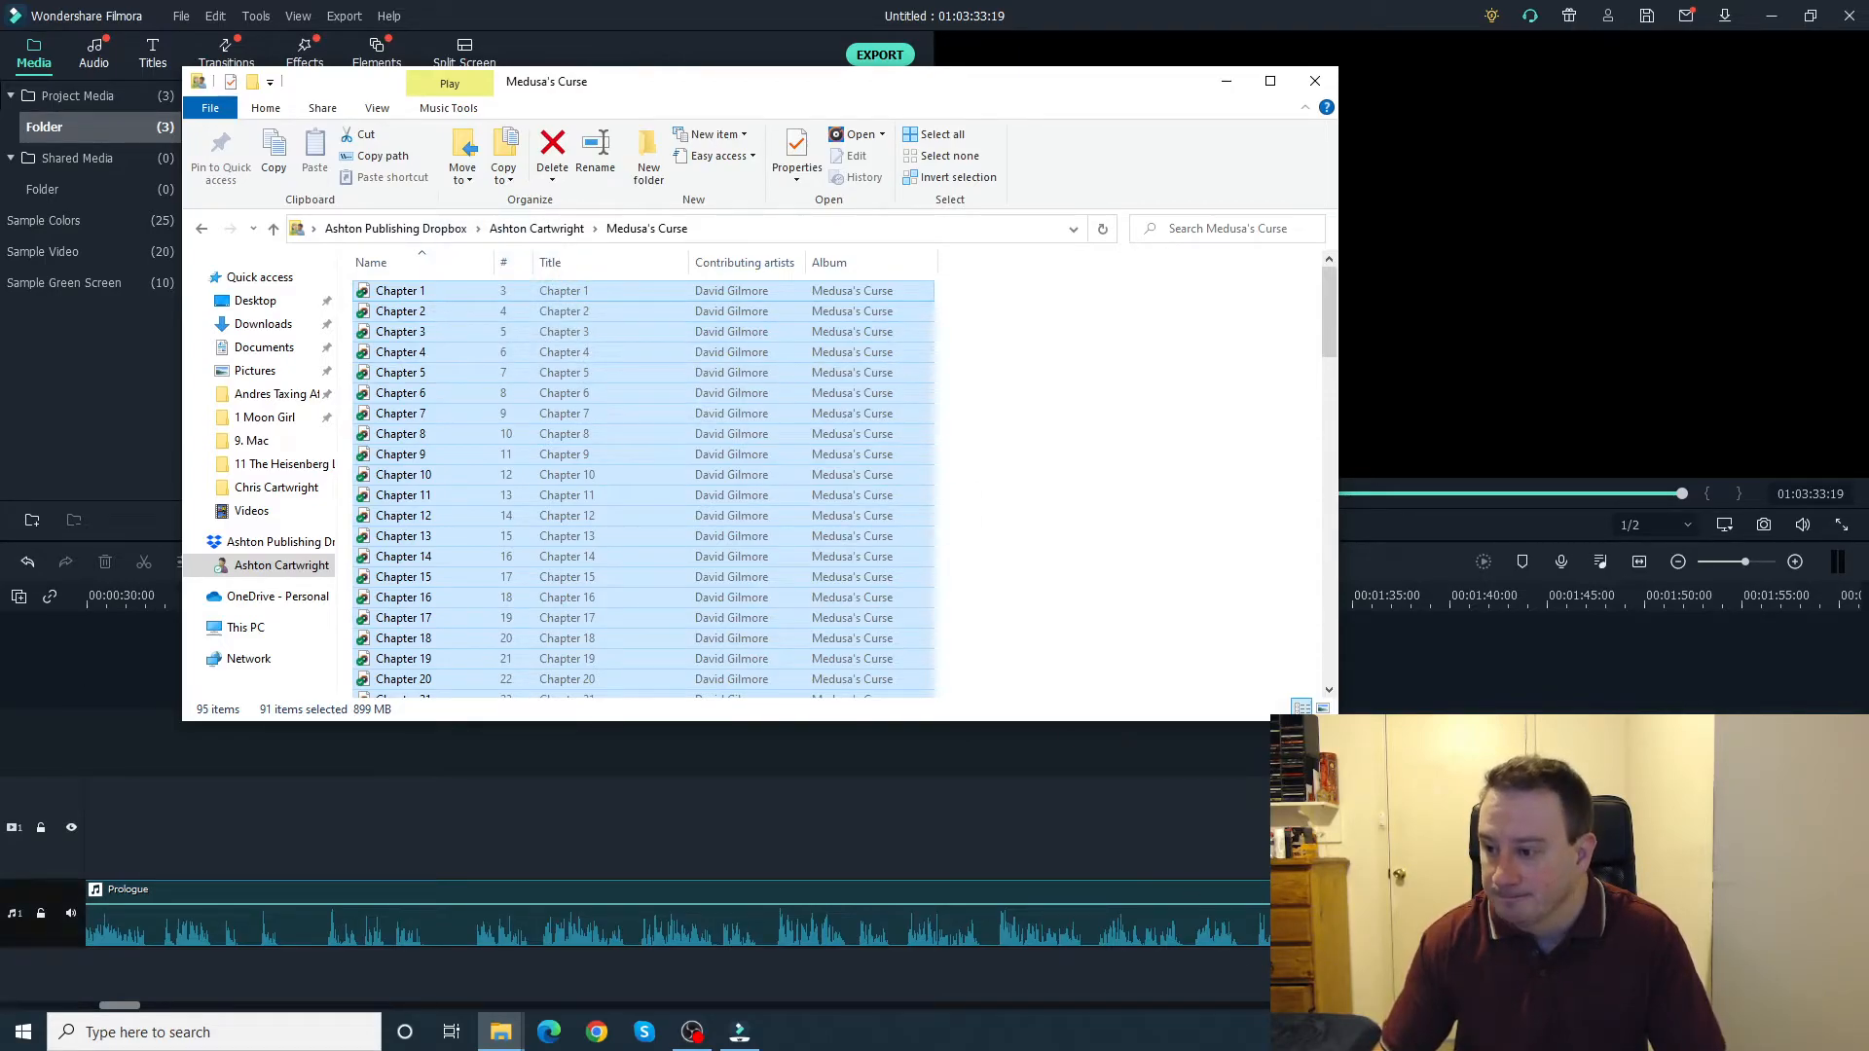
left_click_drag(400, 291, 98, 409)
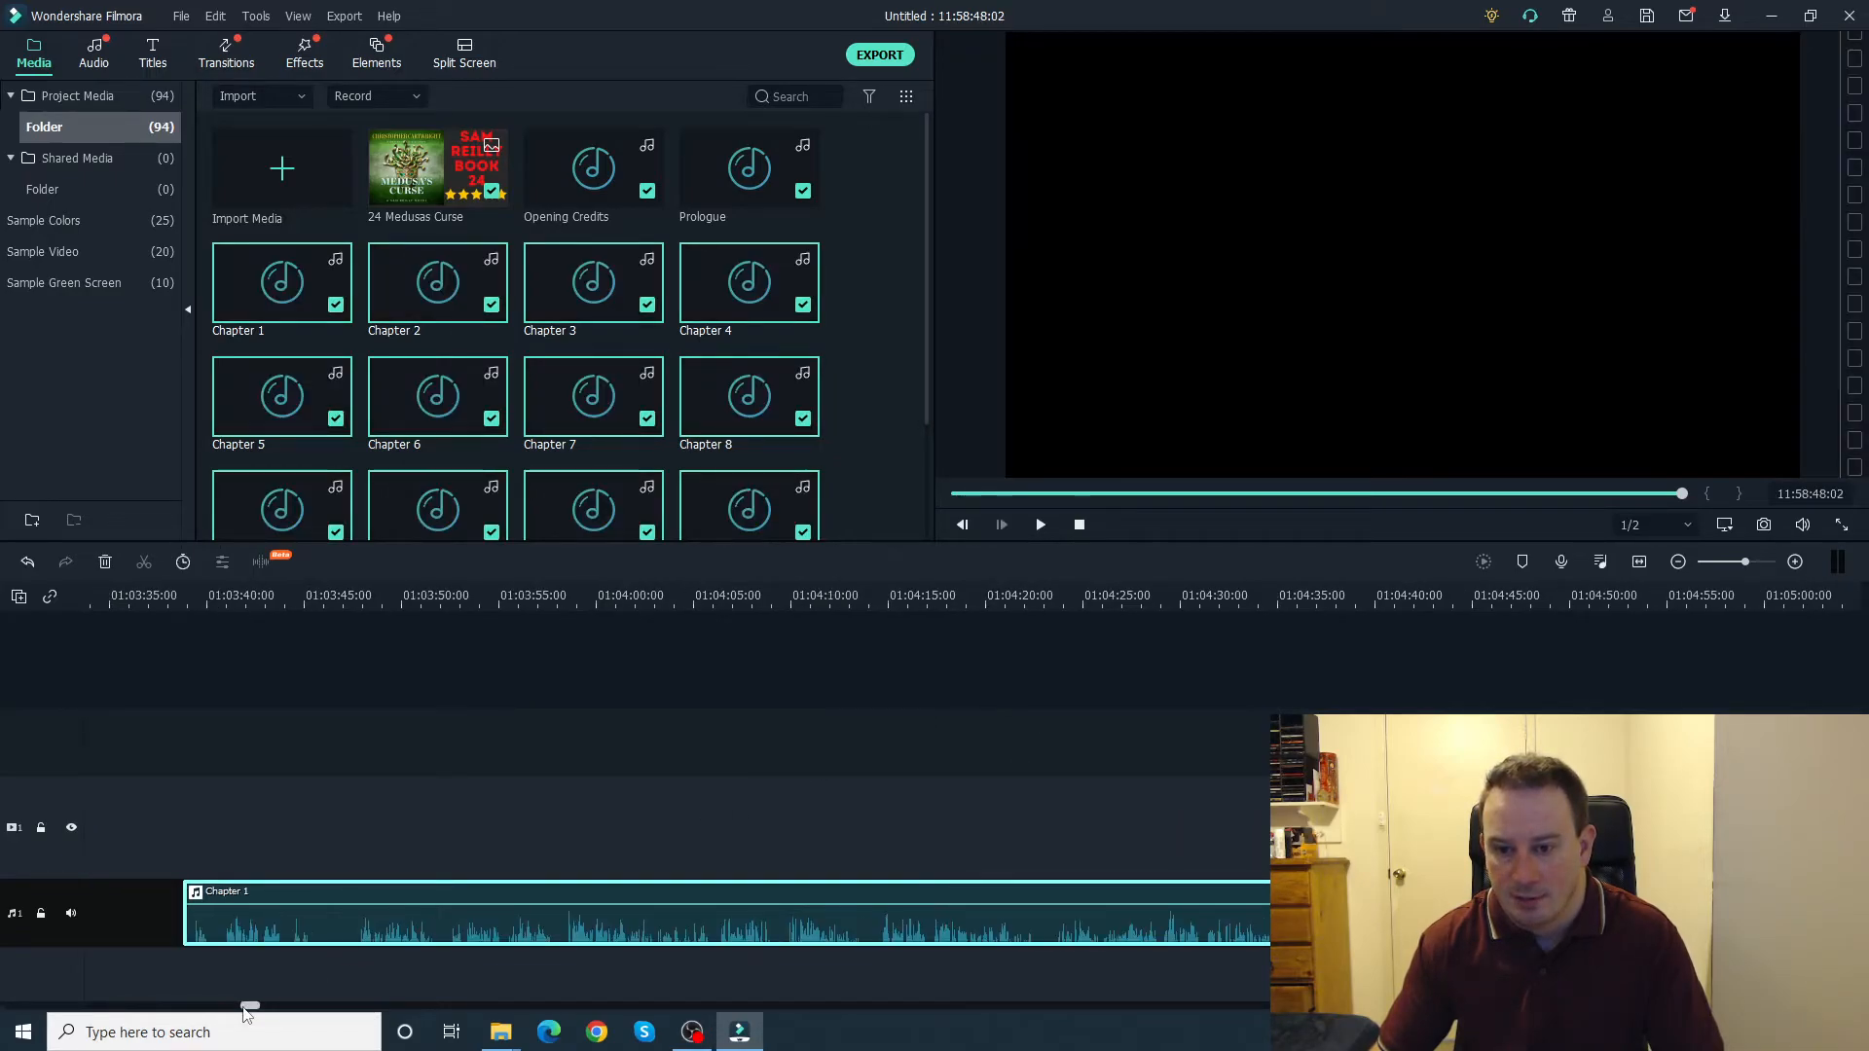
left_click(144, 902)
right_click(144, 902)
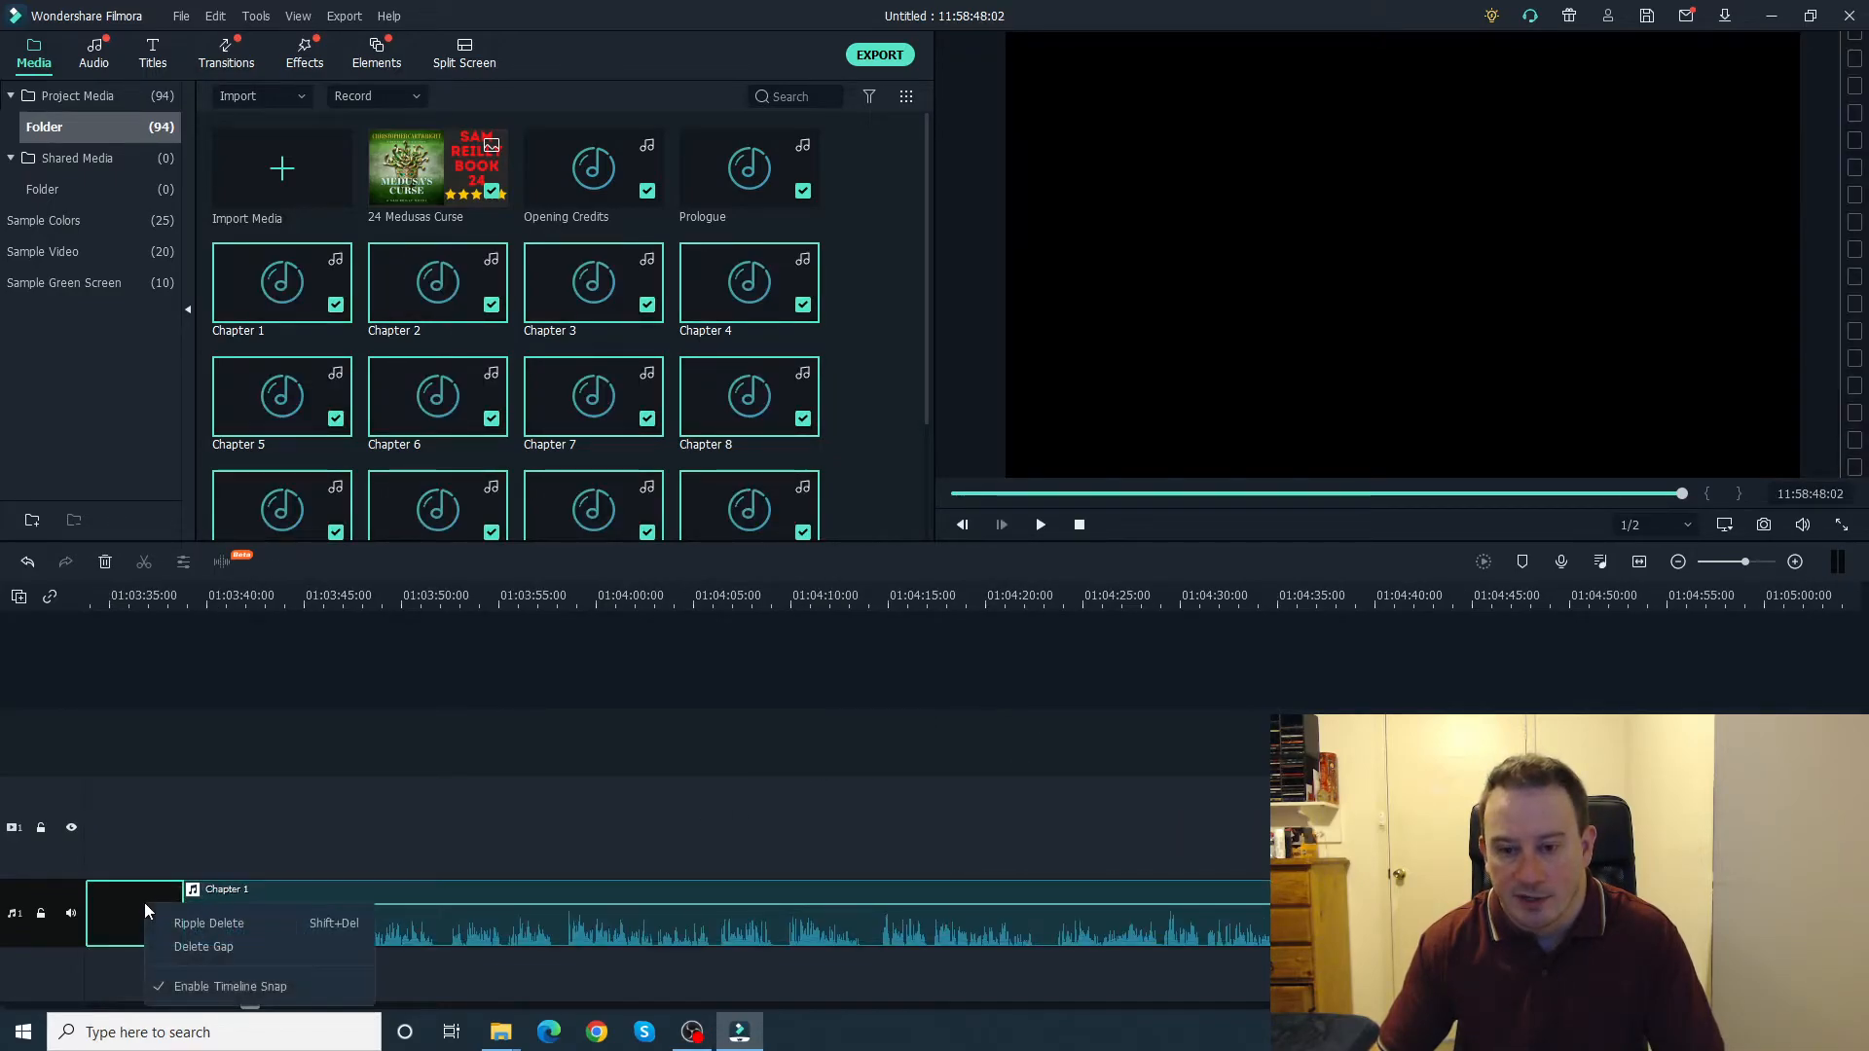
left_click(205, 948)
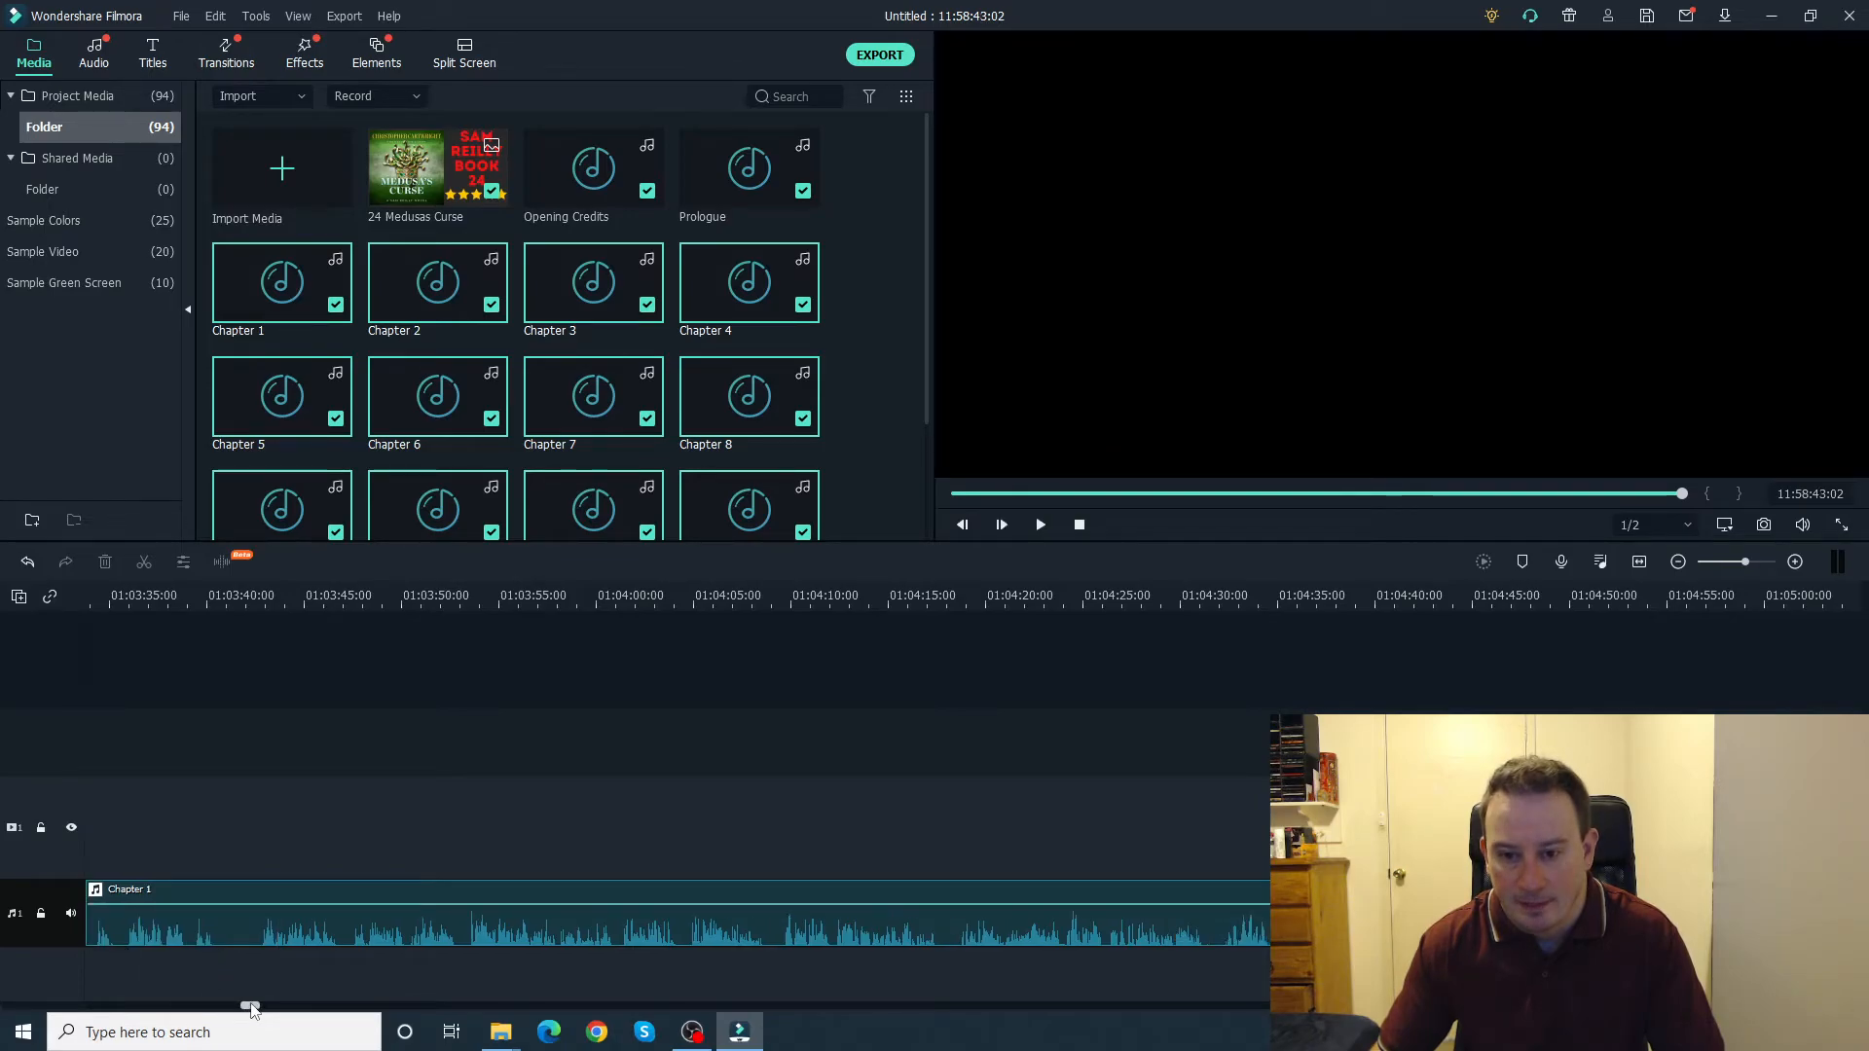
Step: Add the Closing Credits audio file after Chapter 91 at the end of the audio track and delete the gap before it
left_click_drag(251, 1004, 1843, 1007)
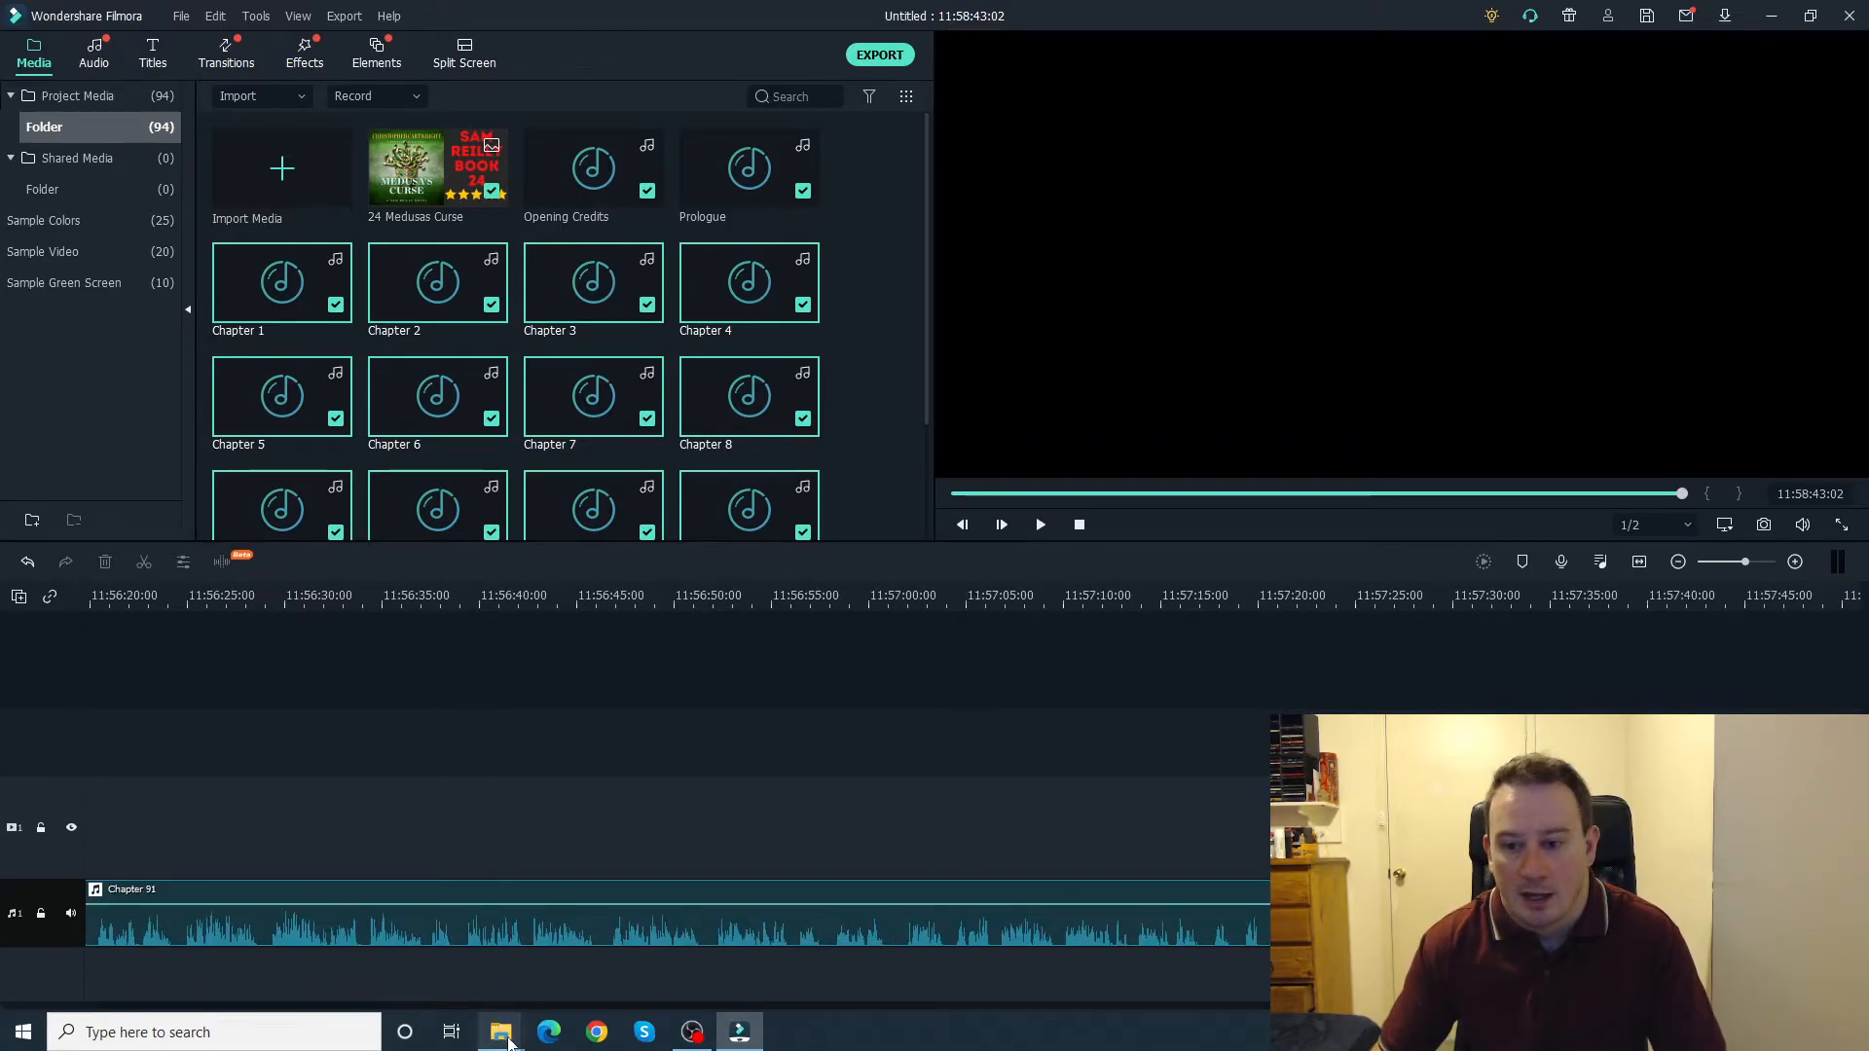
left_click(394, 929)
left_click_drag(685, 82, 0, 233)
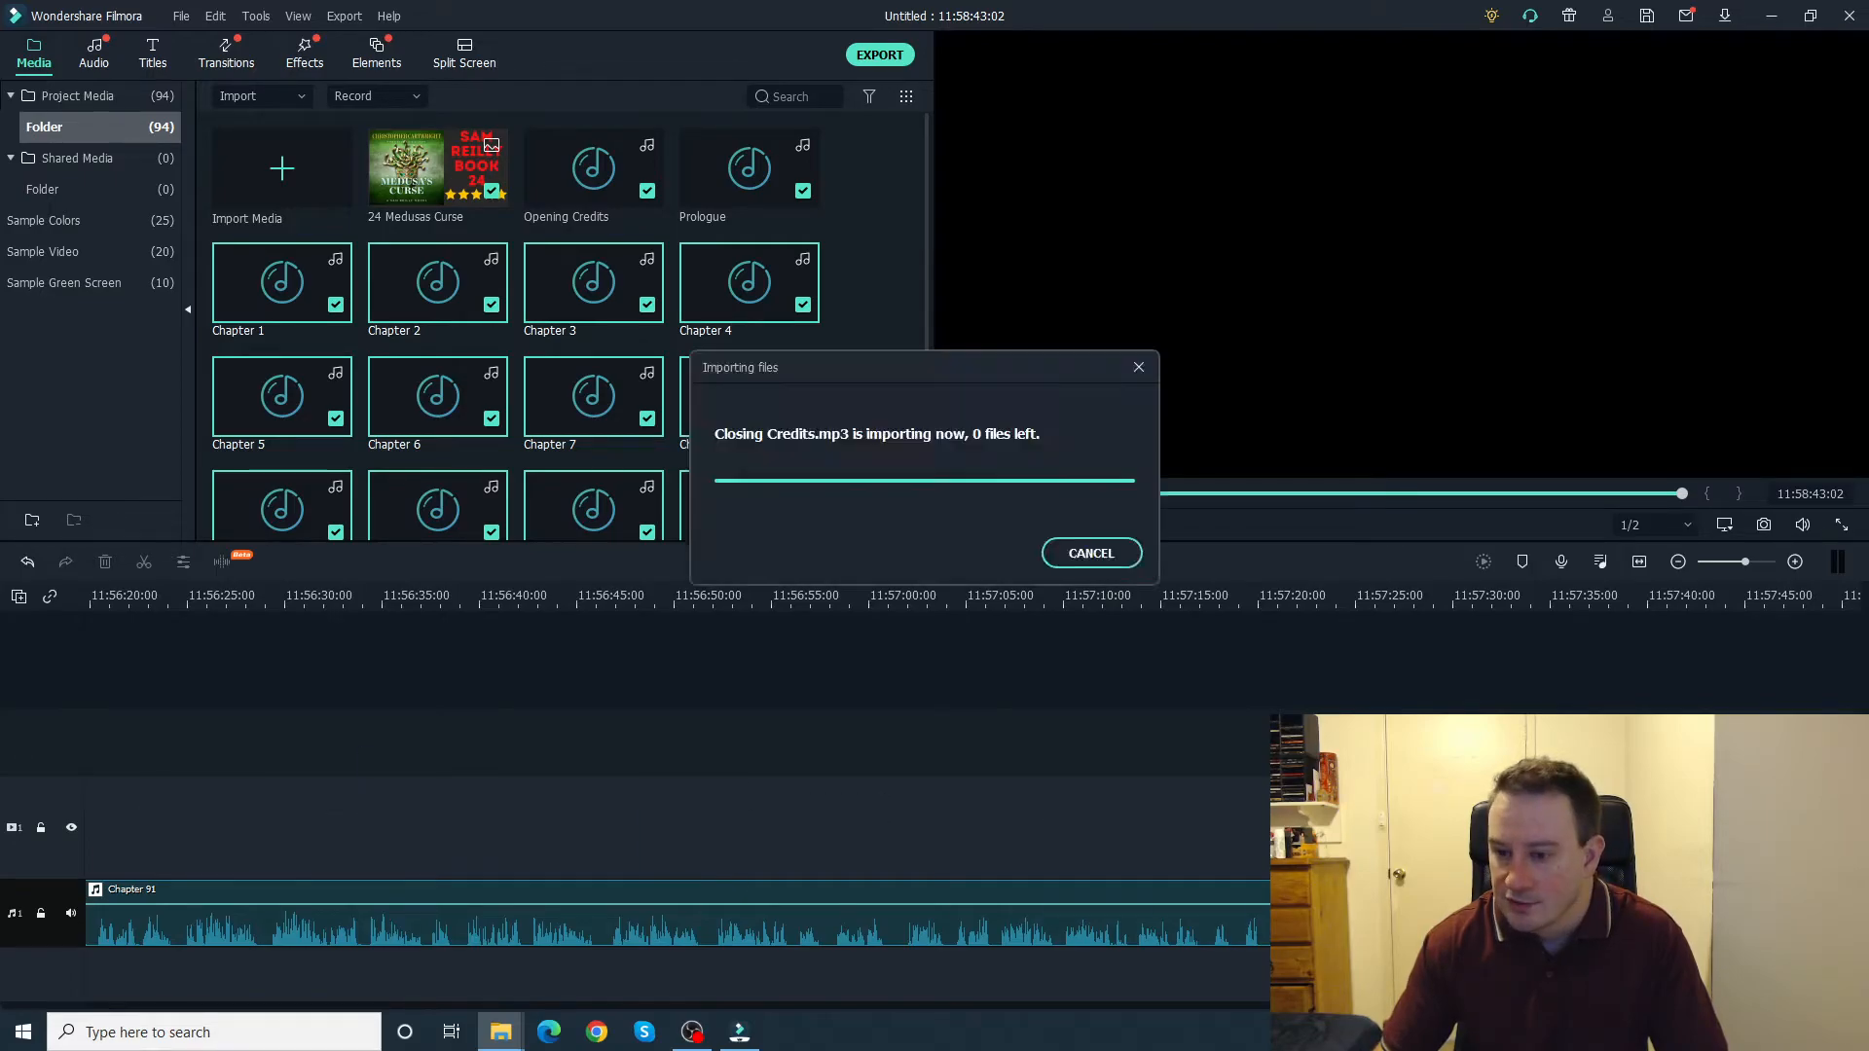
left_click(1294, 907)
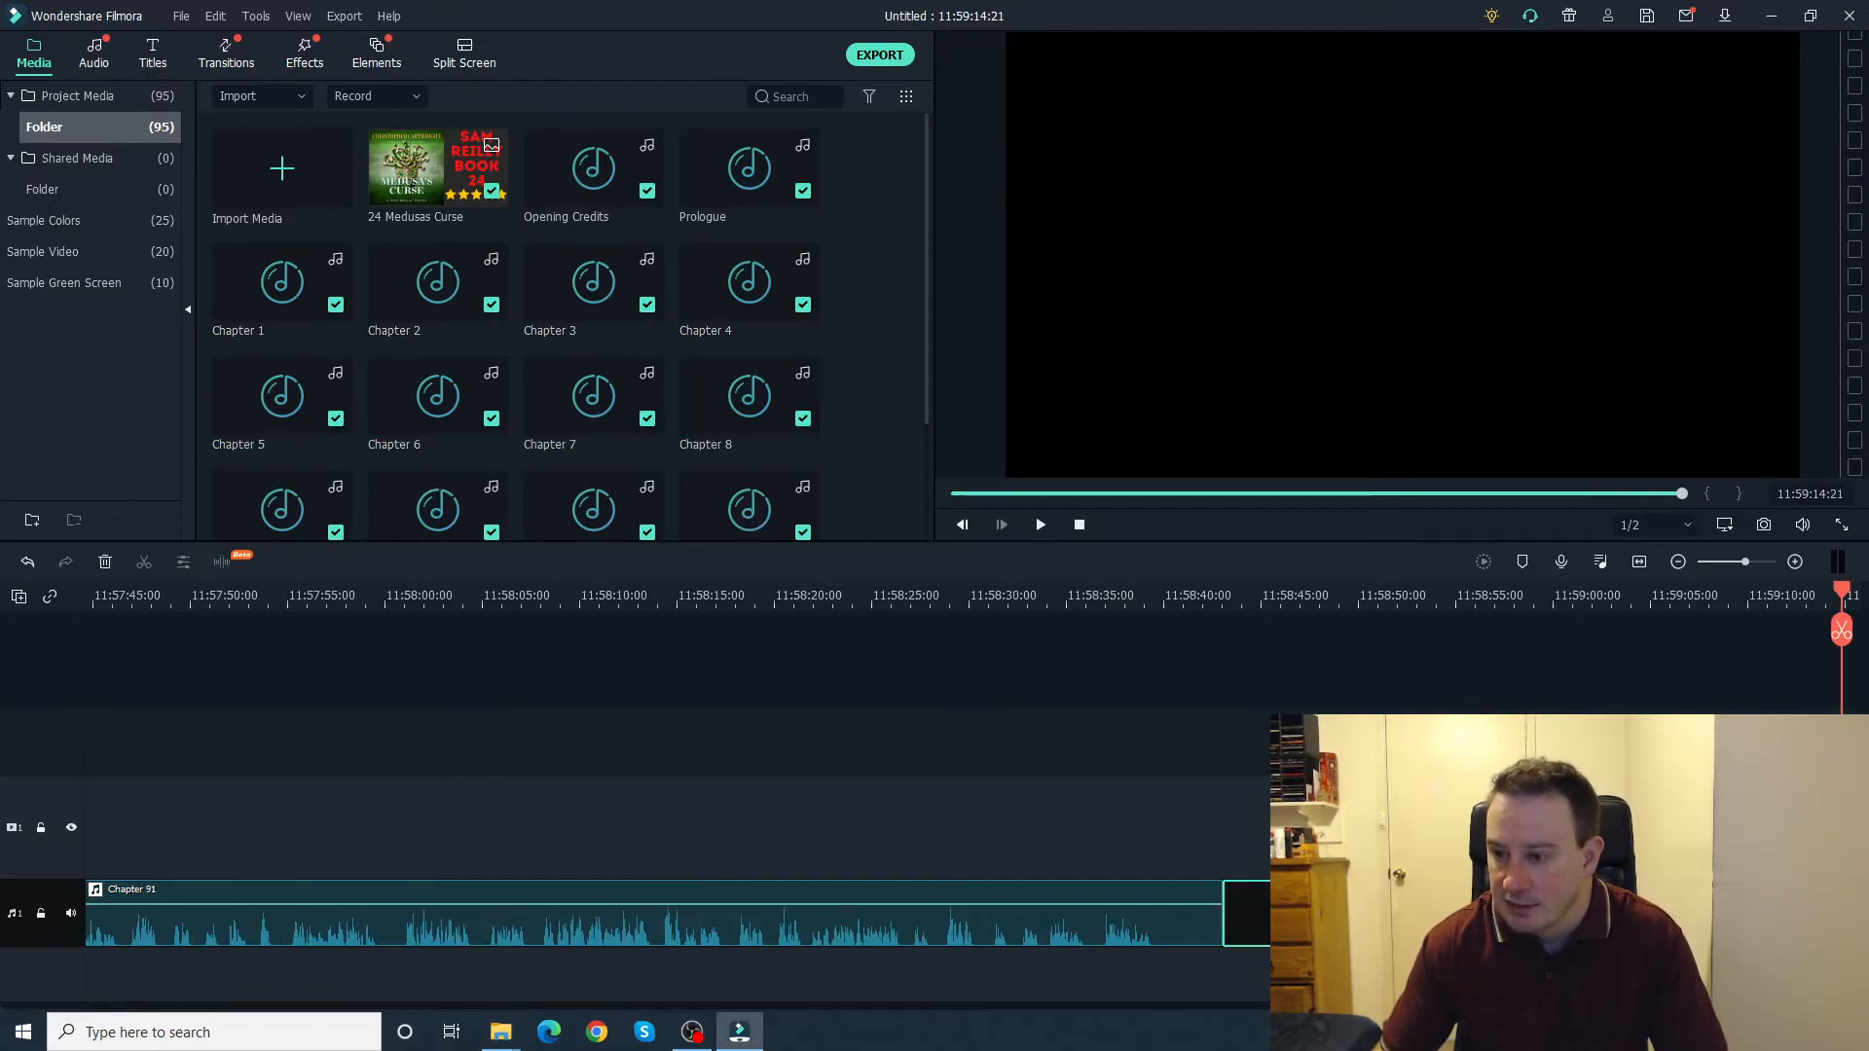
key("Delete")
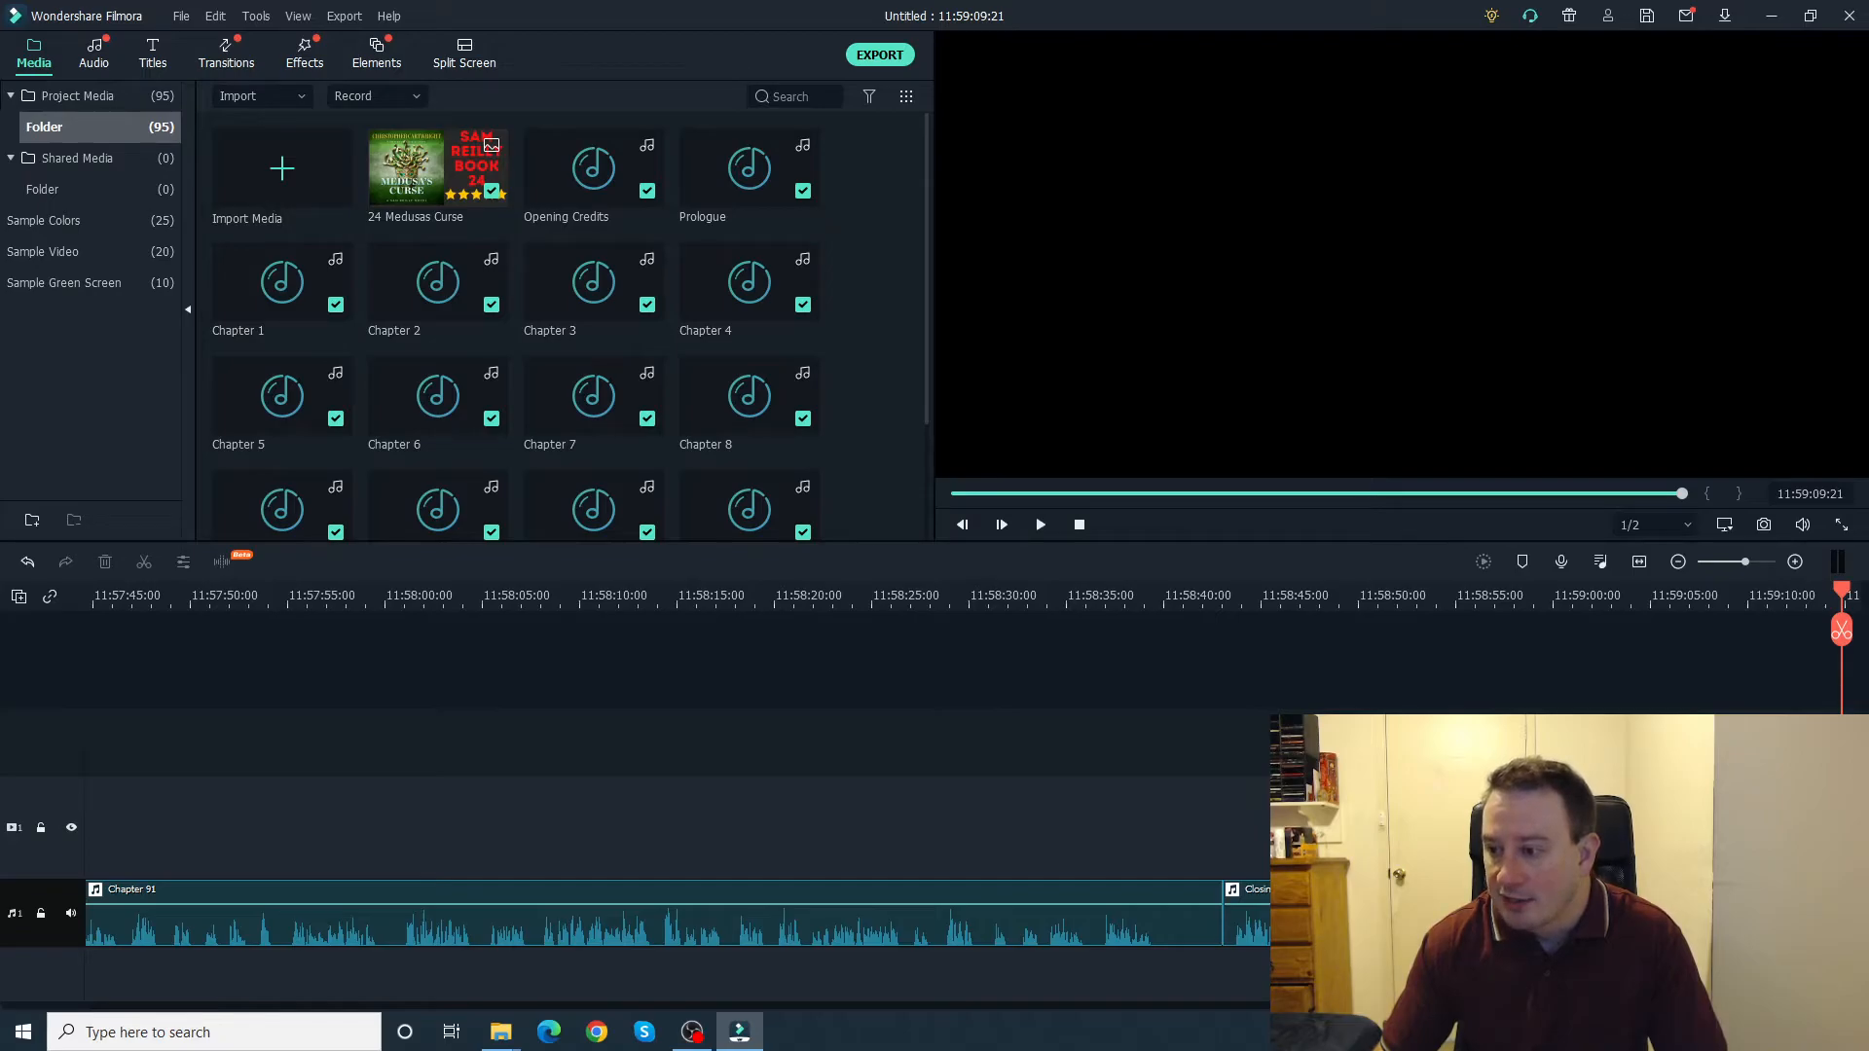
Step: Place the playhead at the end of the Closing Credits clip to read the total audio length
left_click_drag(1843, 1005, 52, 1000)
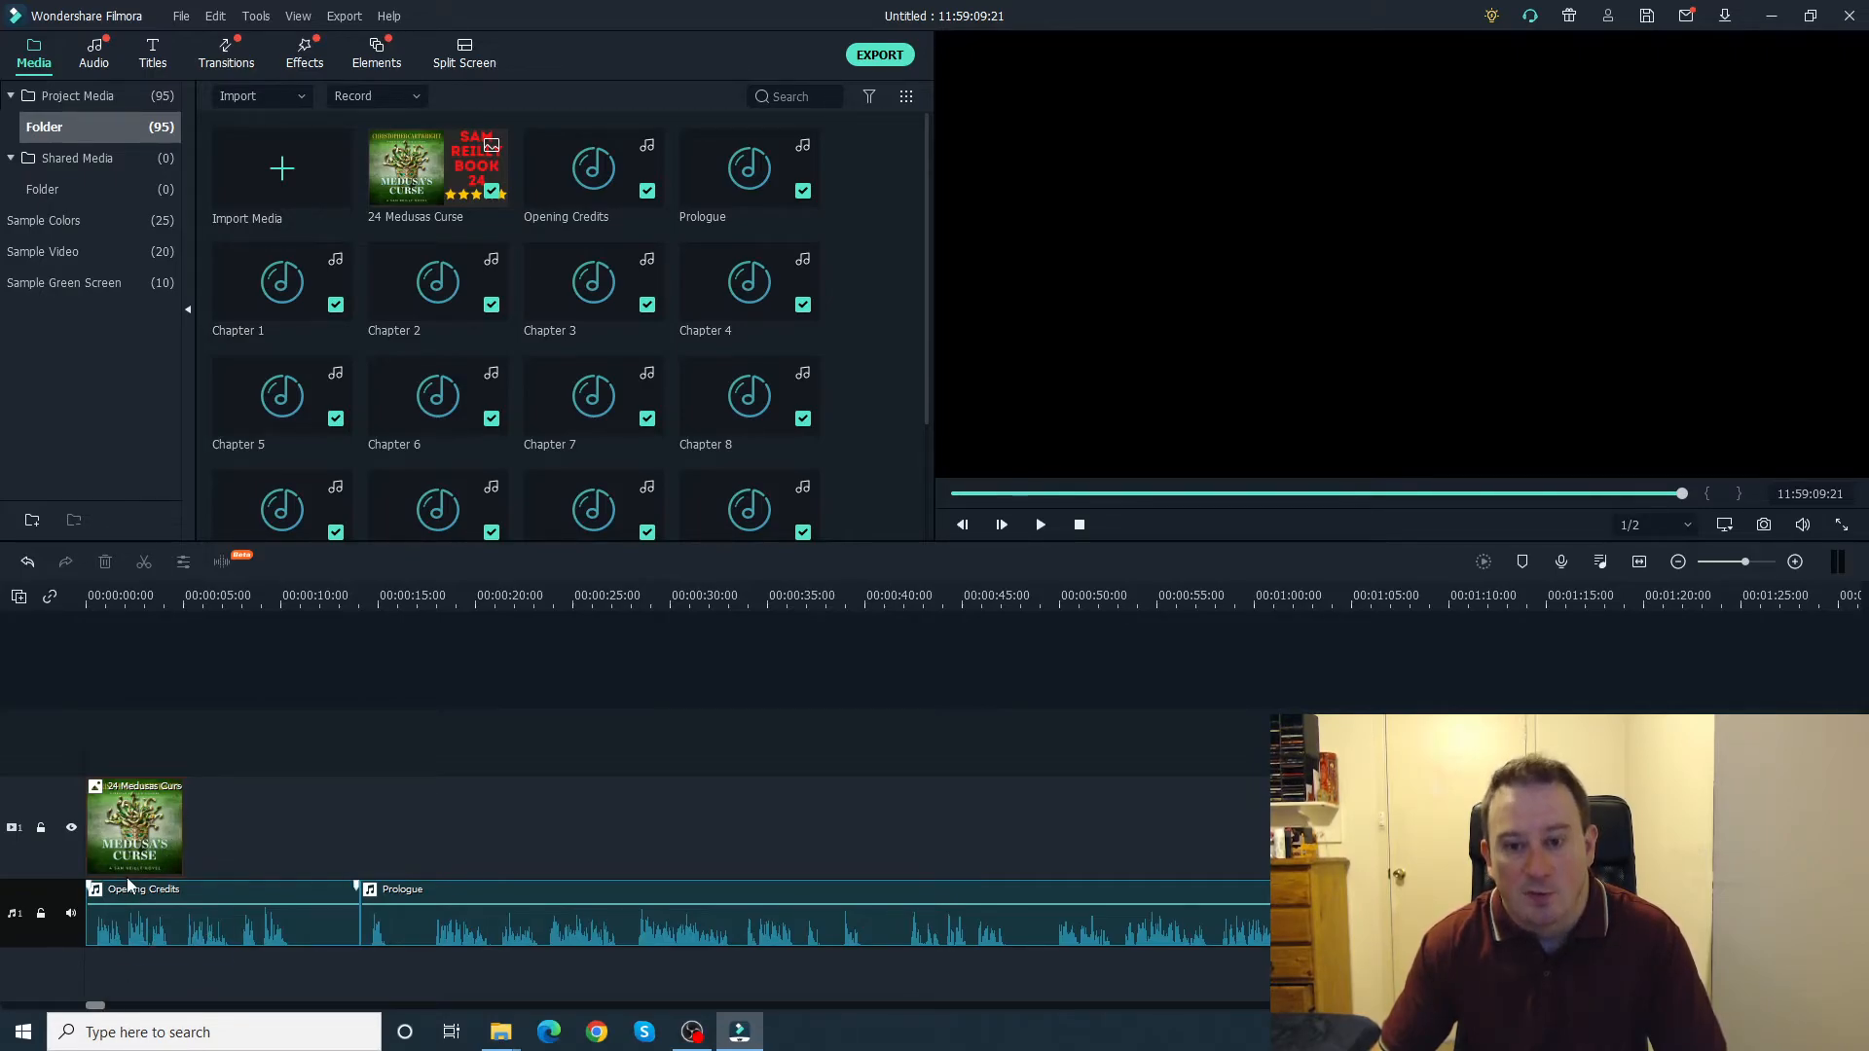
left_click_drag(97, 1008, 1849, 1010)
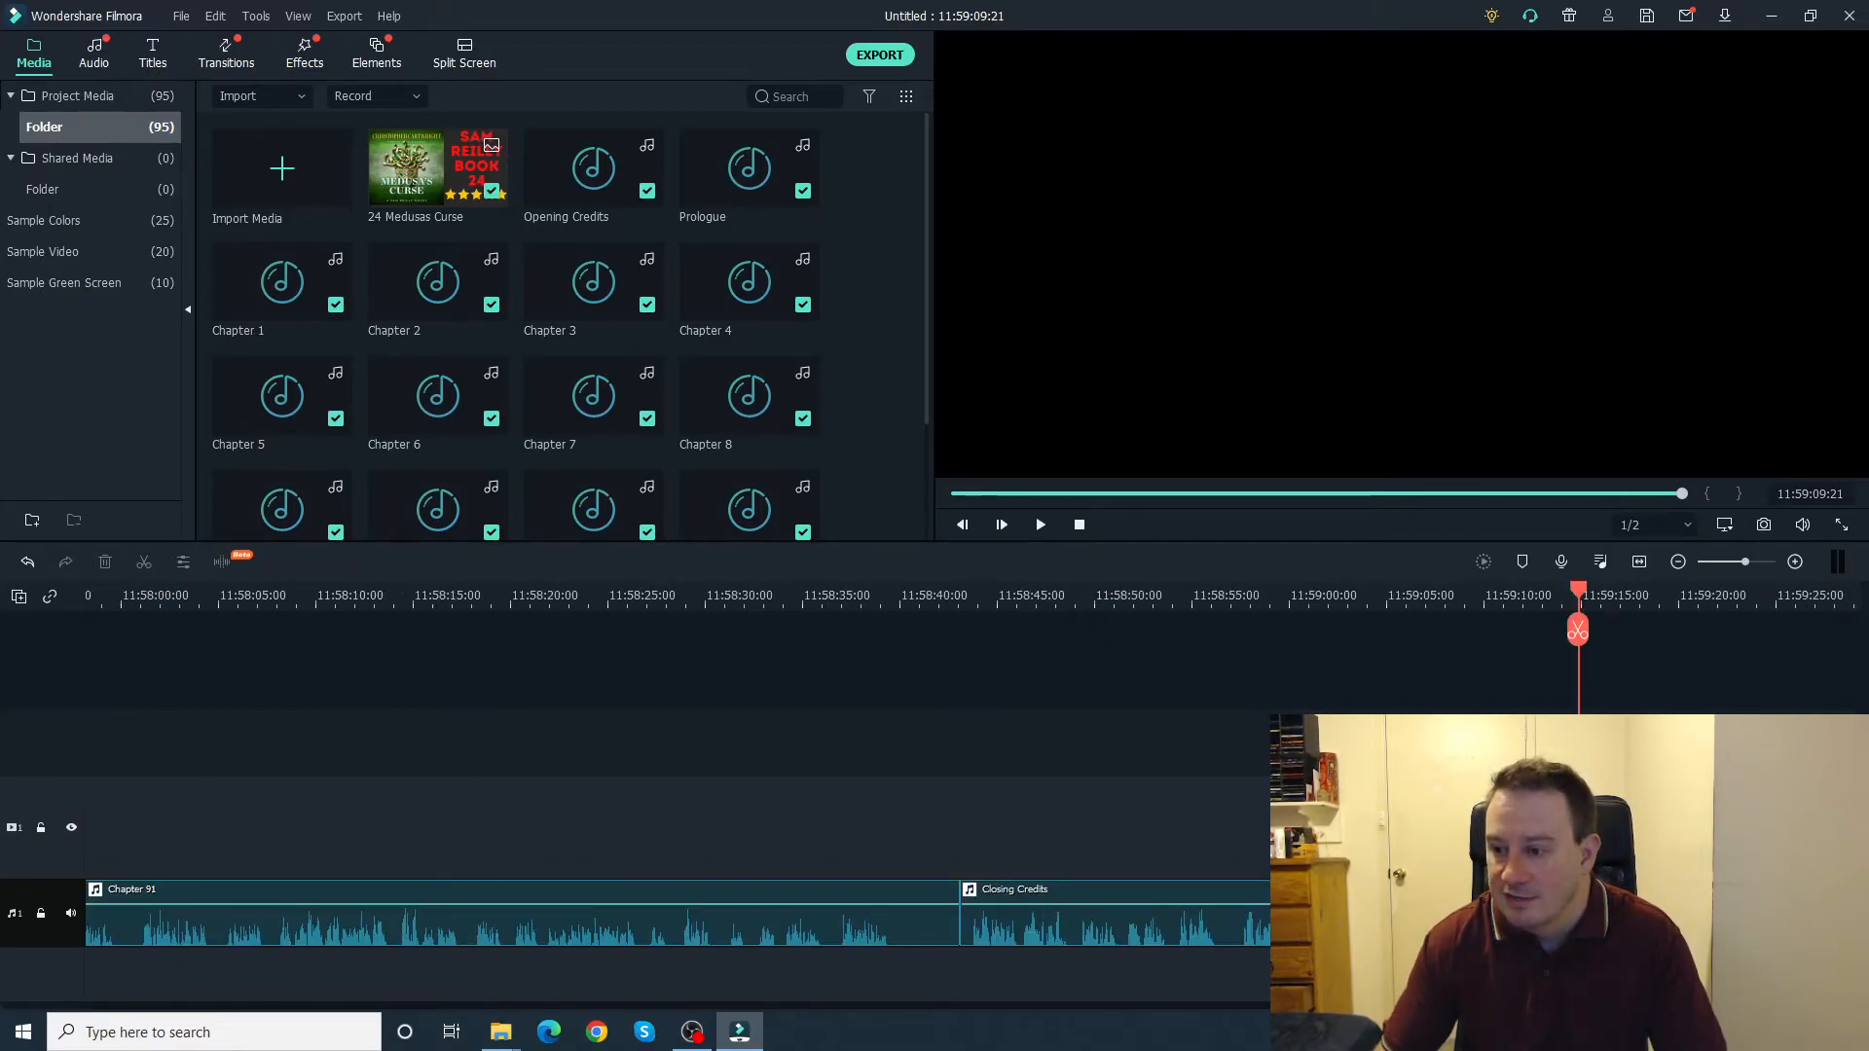
left_click_drag(1578, 590, 1484, 593)
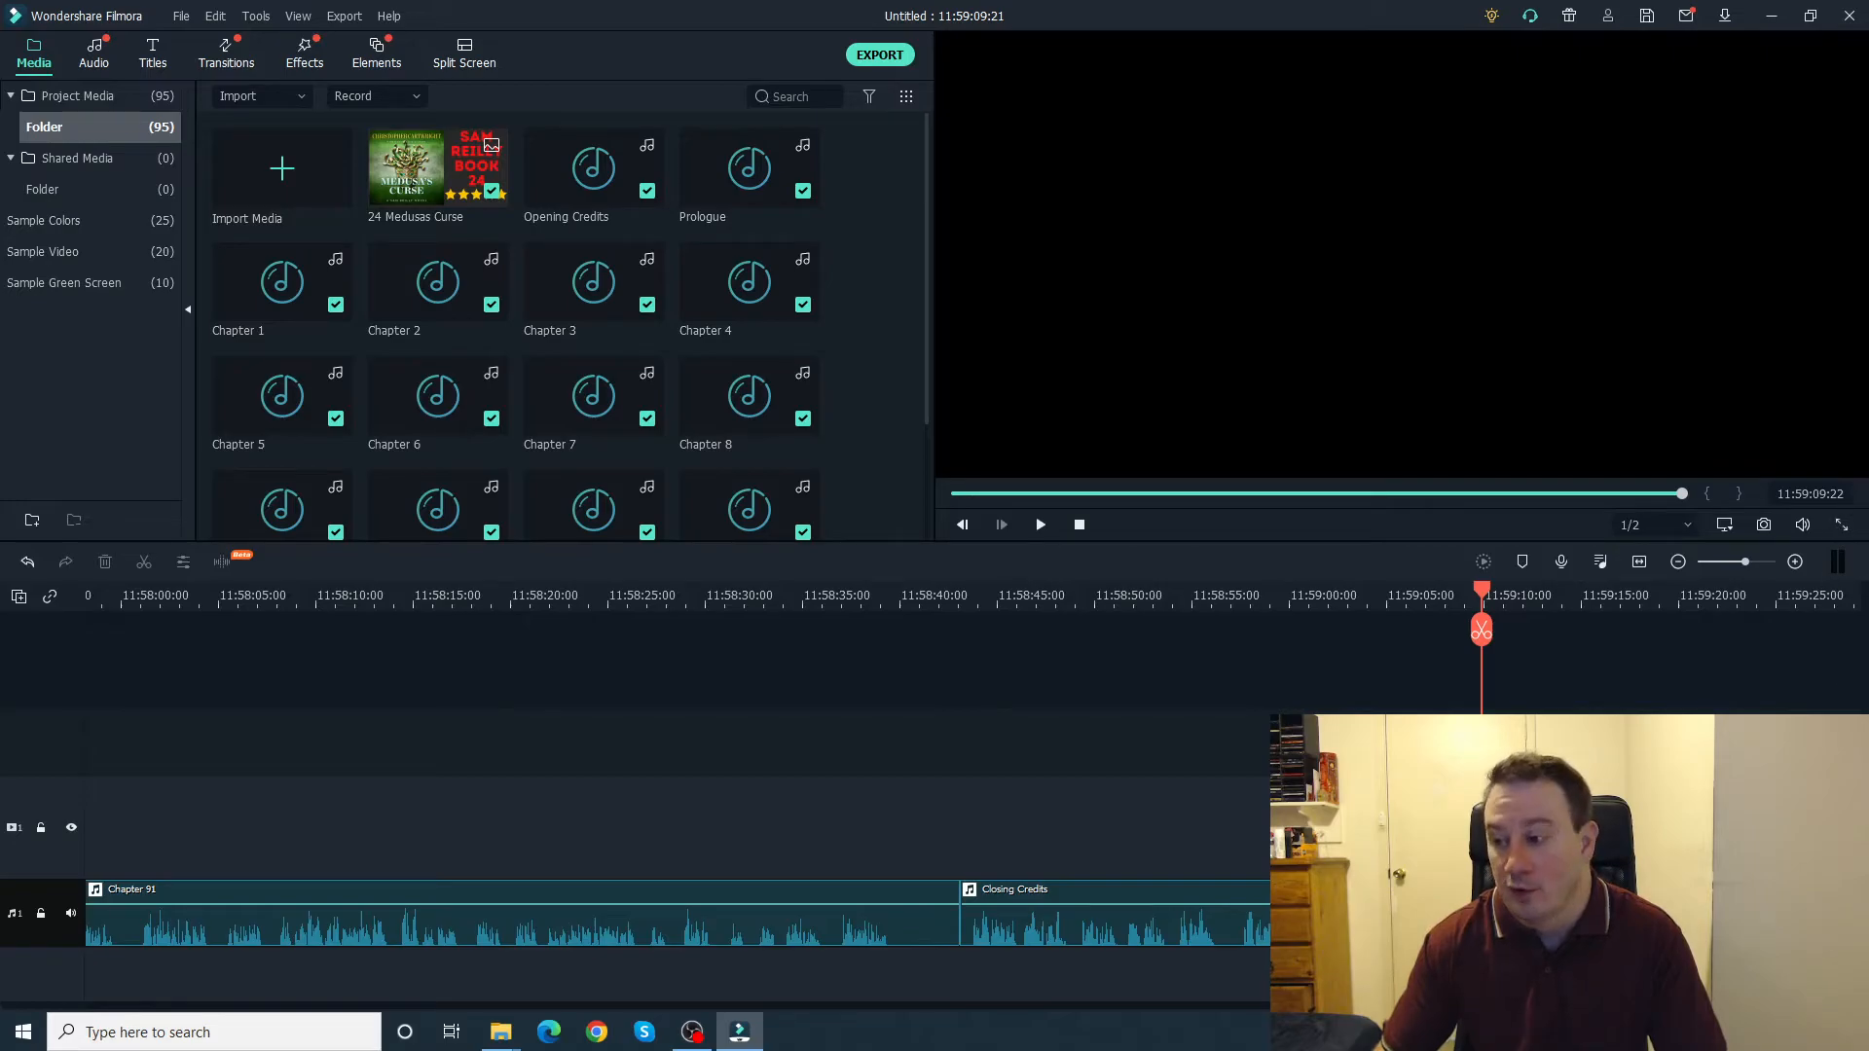
Step: Set the duration of the 24 Medusas Curse cover image at the start of the video track to 11:59:09:22
left_click_drag(1847, 1005, 52, 1008)
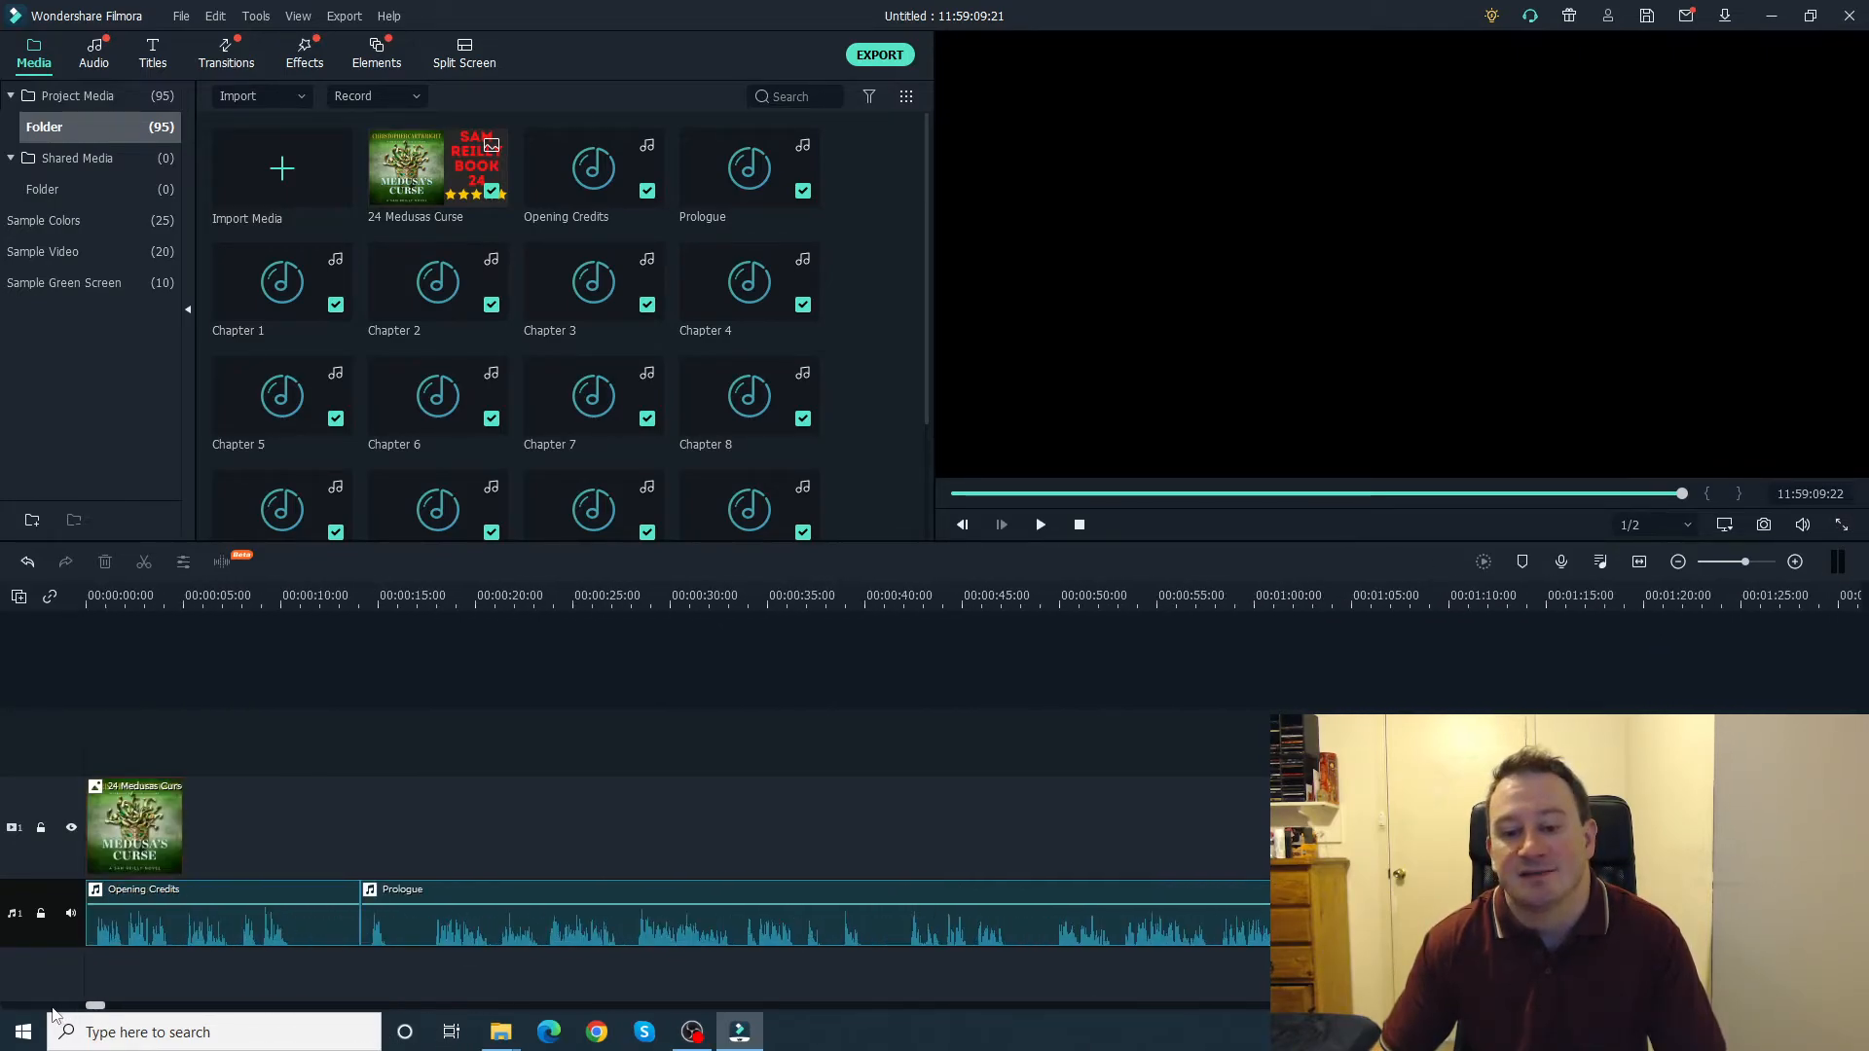
left_click(156, 821)
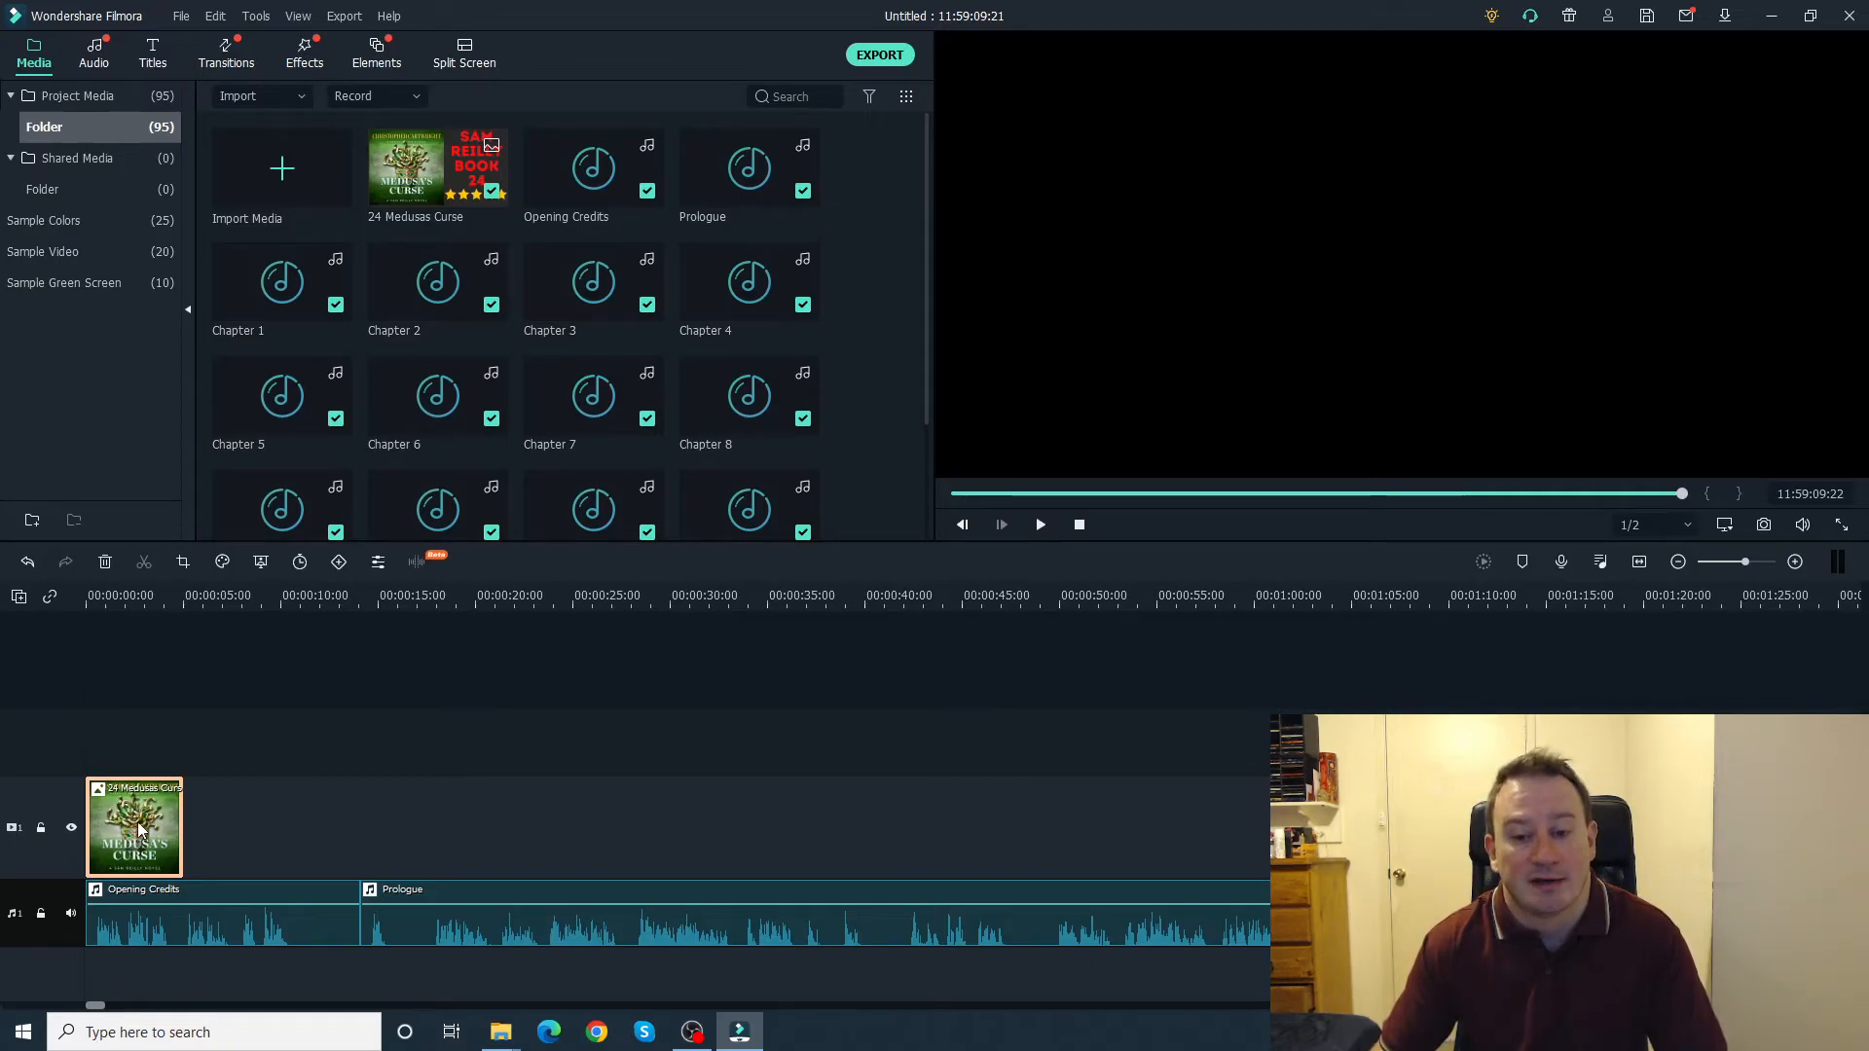
right_click(139, 829)
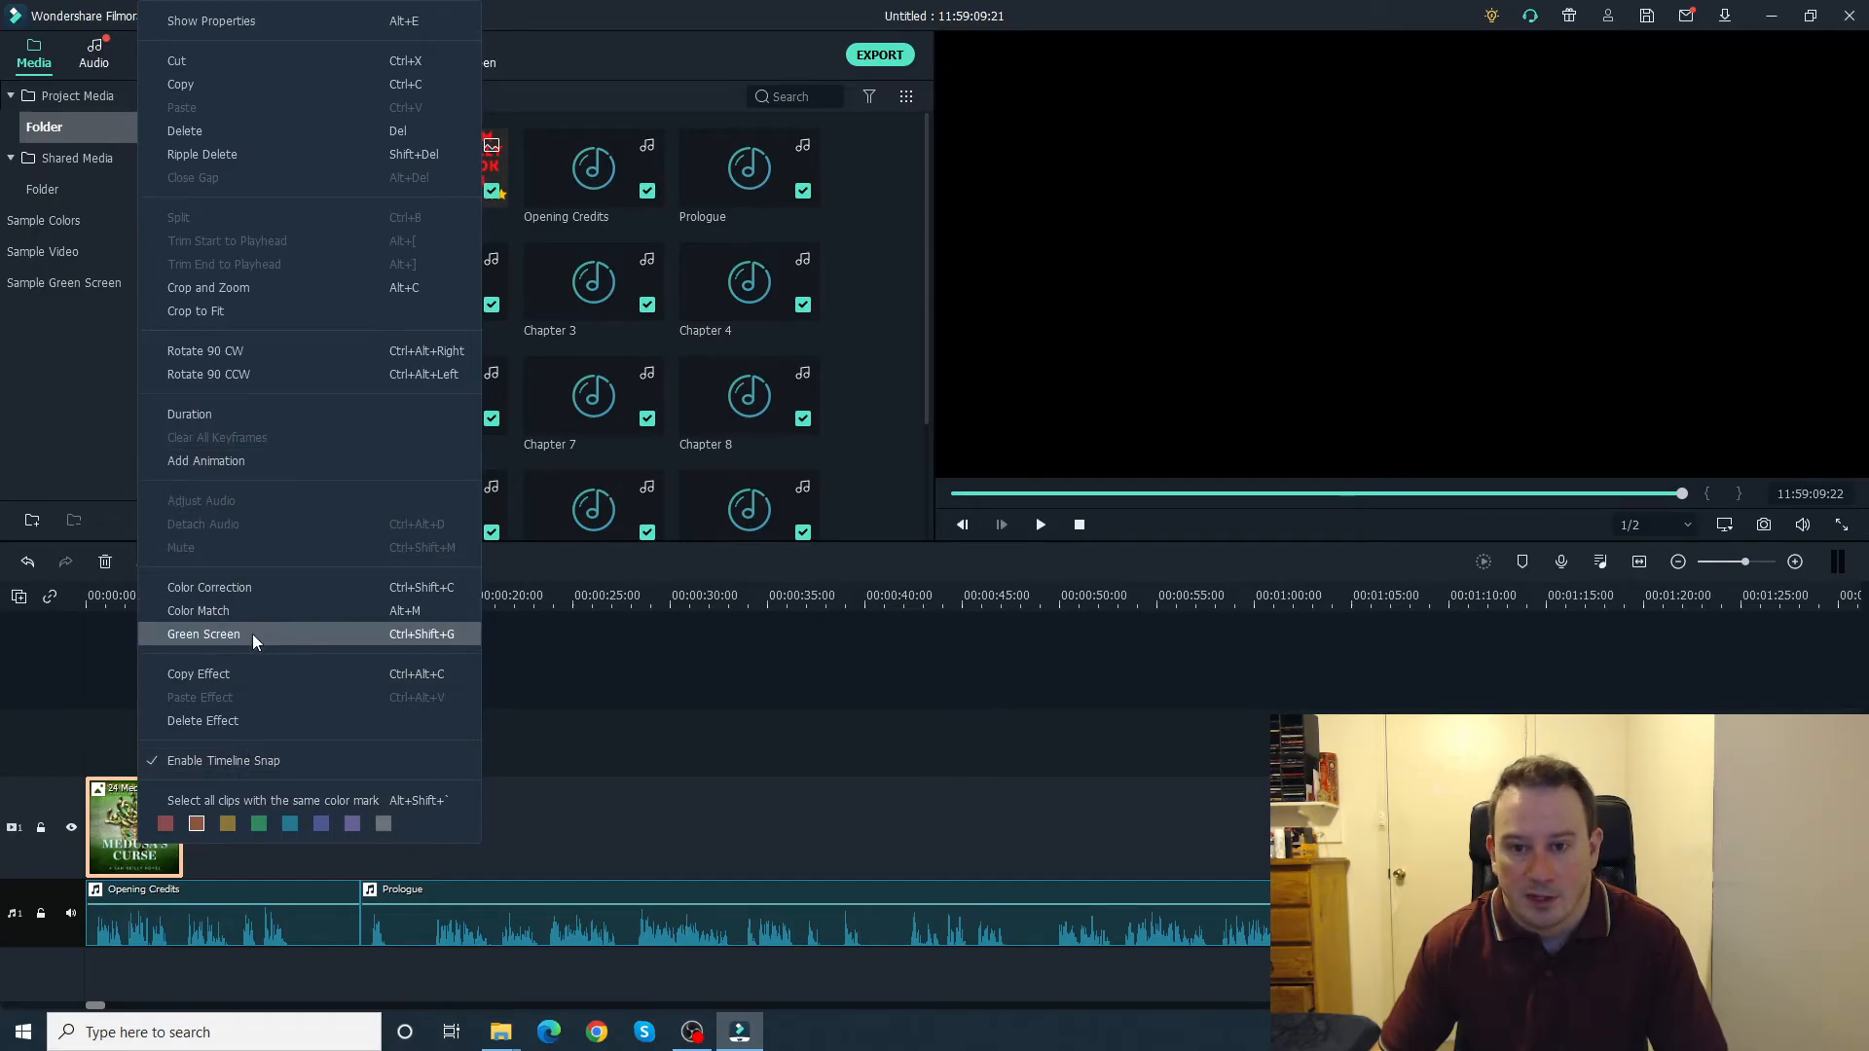
left_click(228, 419)
left_click(925, 438)
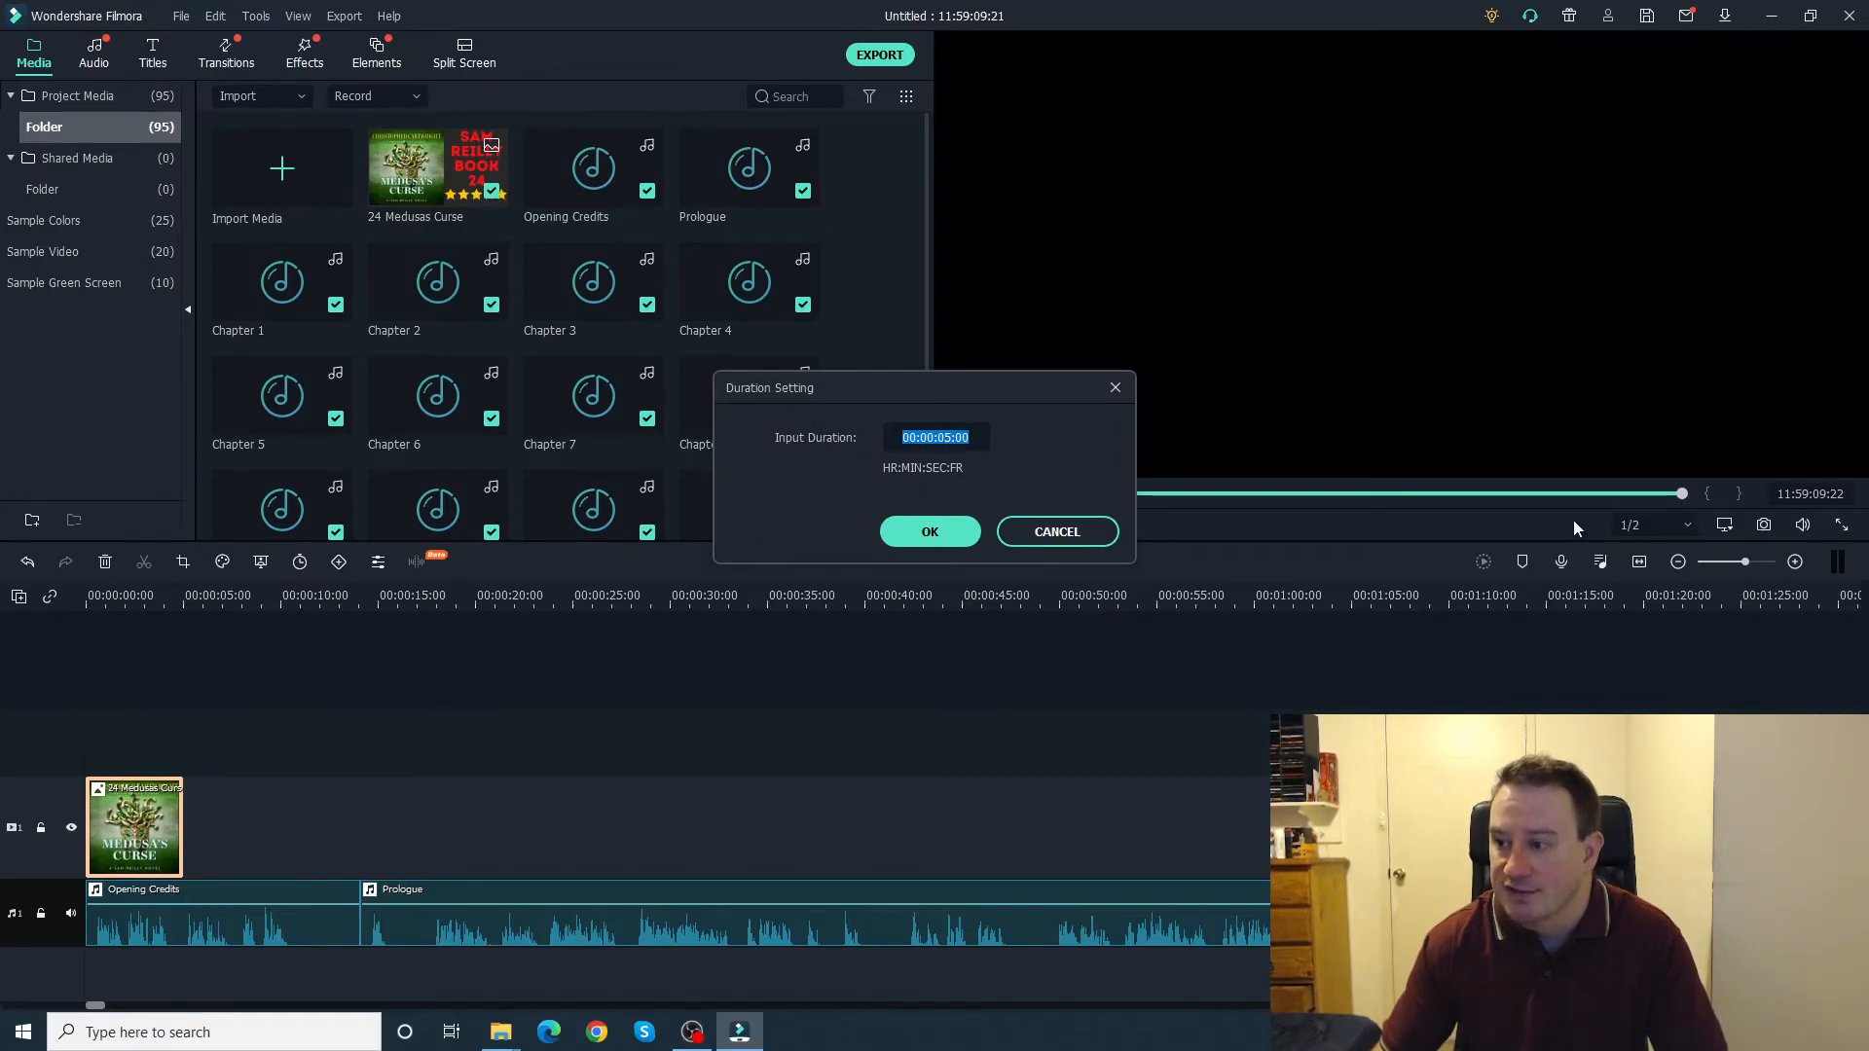
left_click_drag(901, 439, 919, 441)
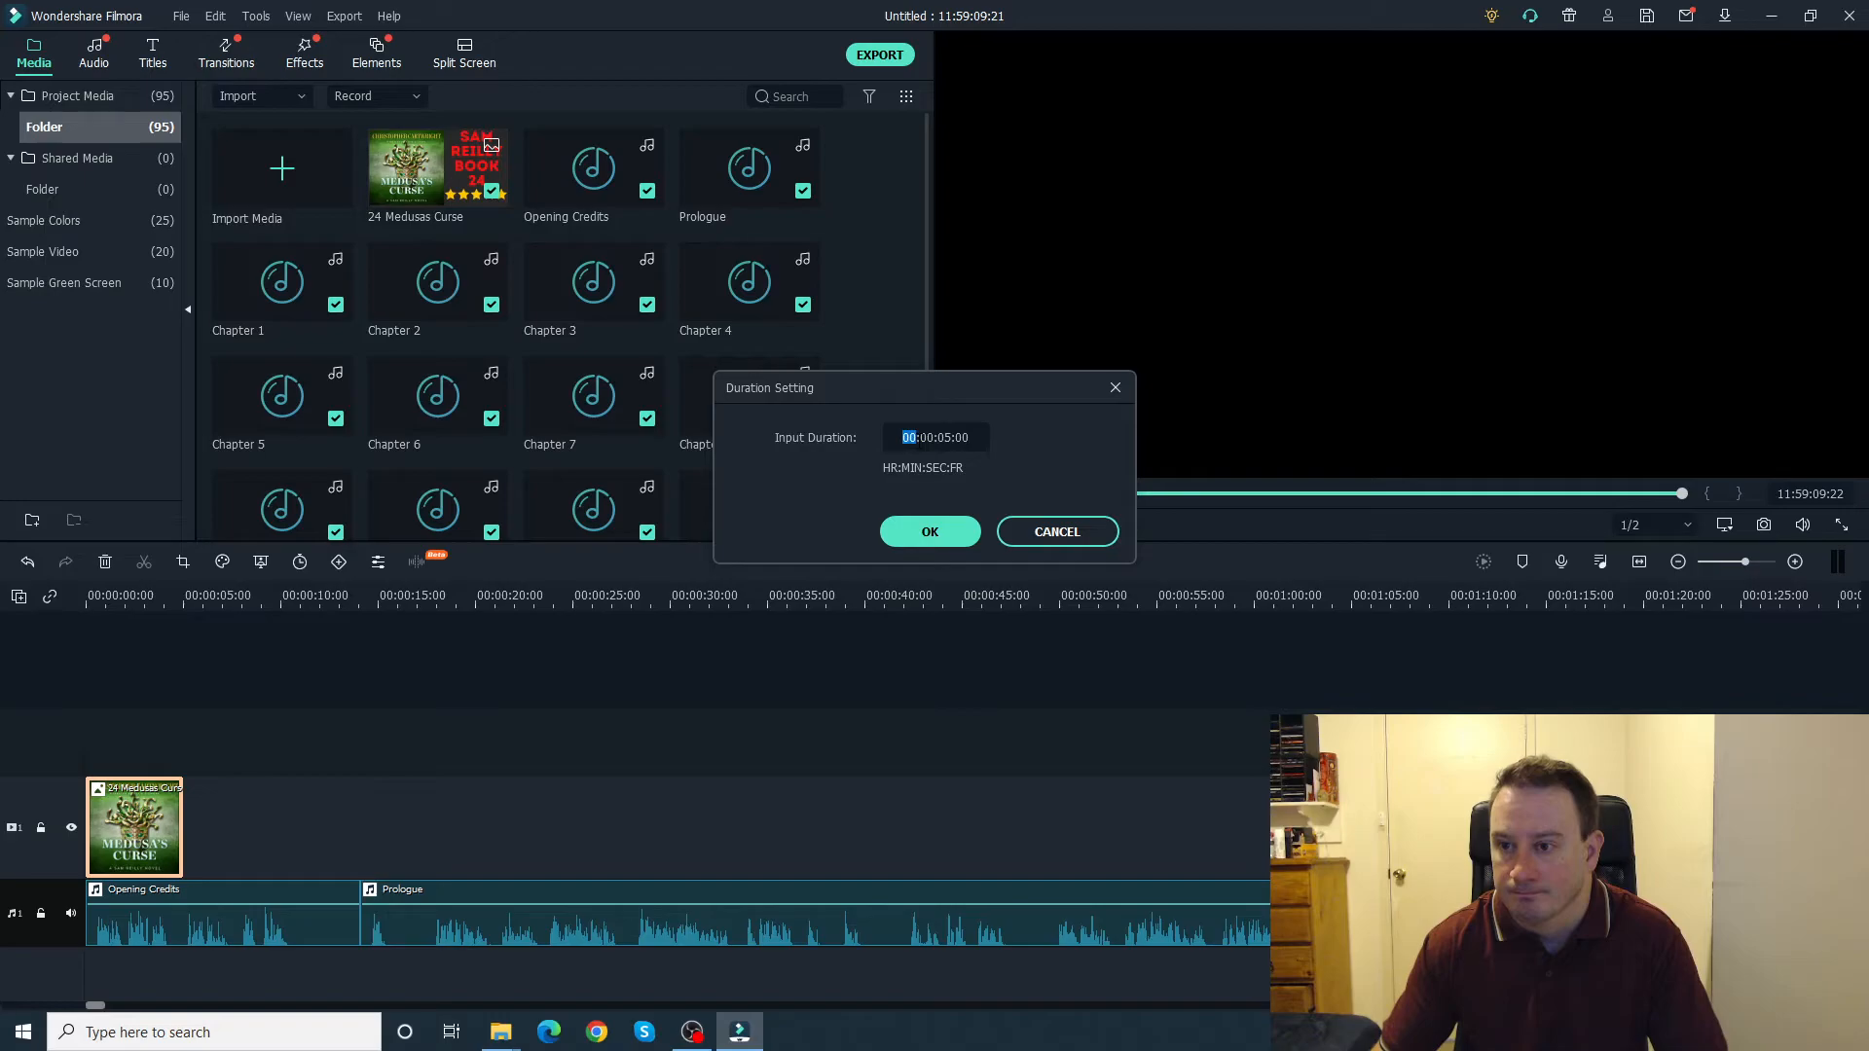
type("11")
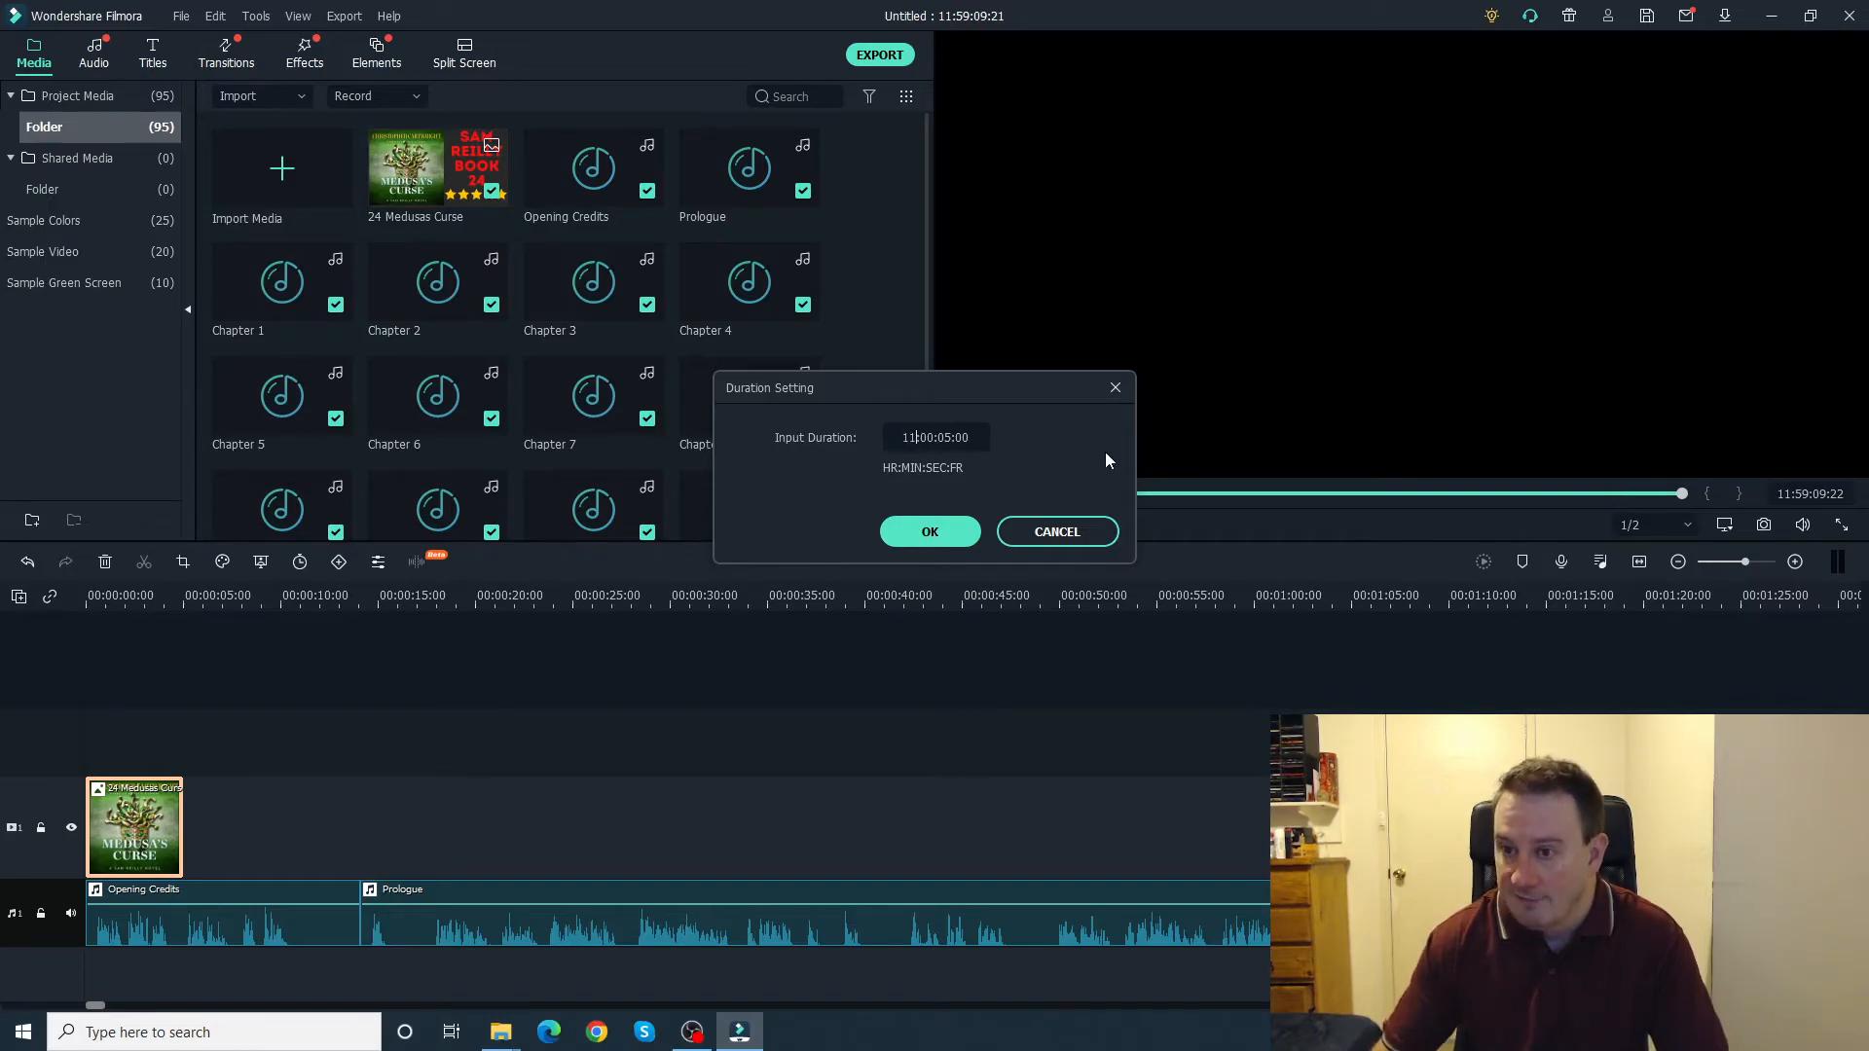
left_click_drag(919, 438, 934, 438)
type("59")
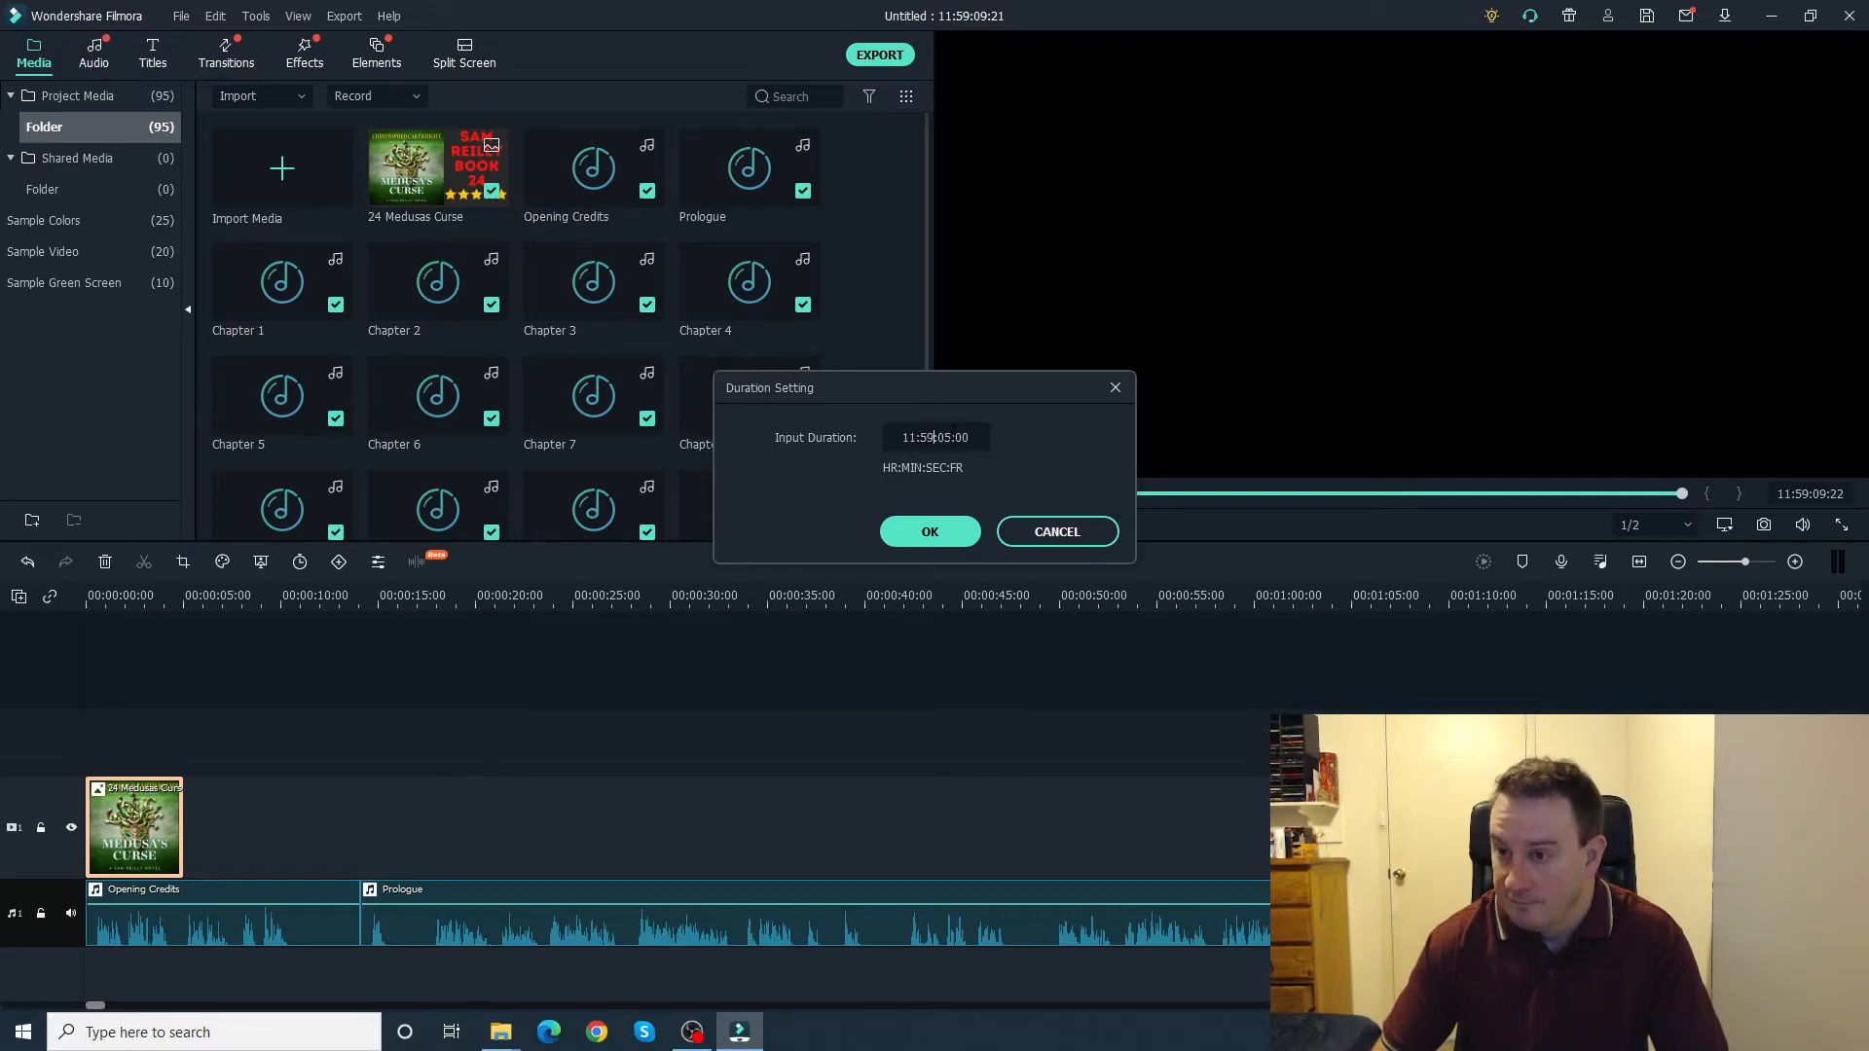
left_click_drag(938, 438, 943, 438)
type("09")
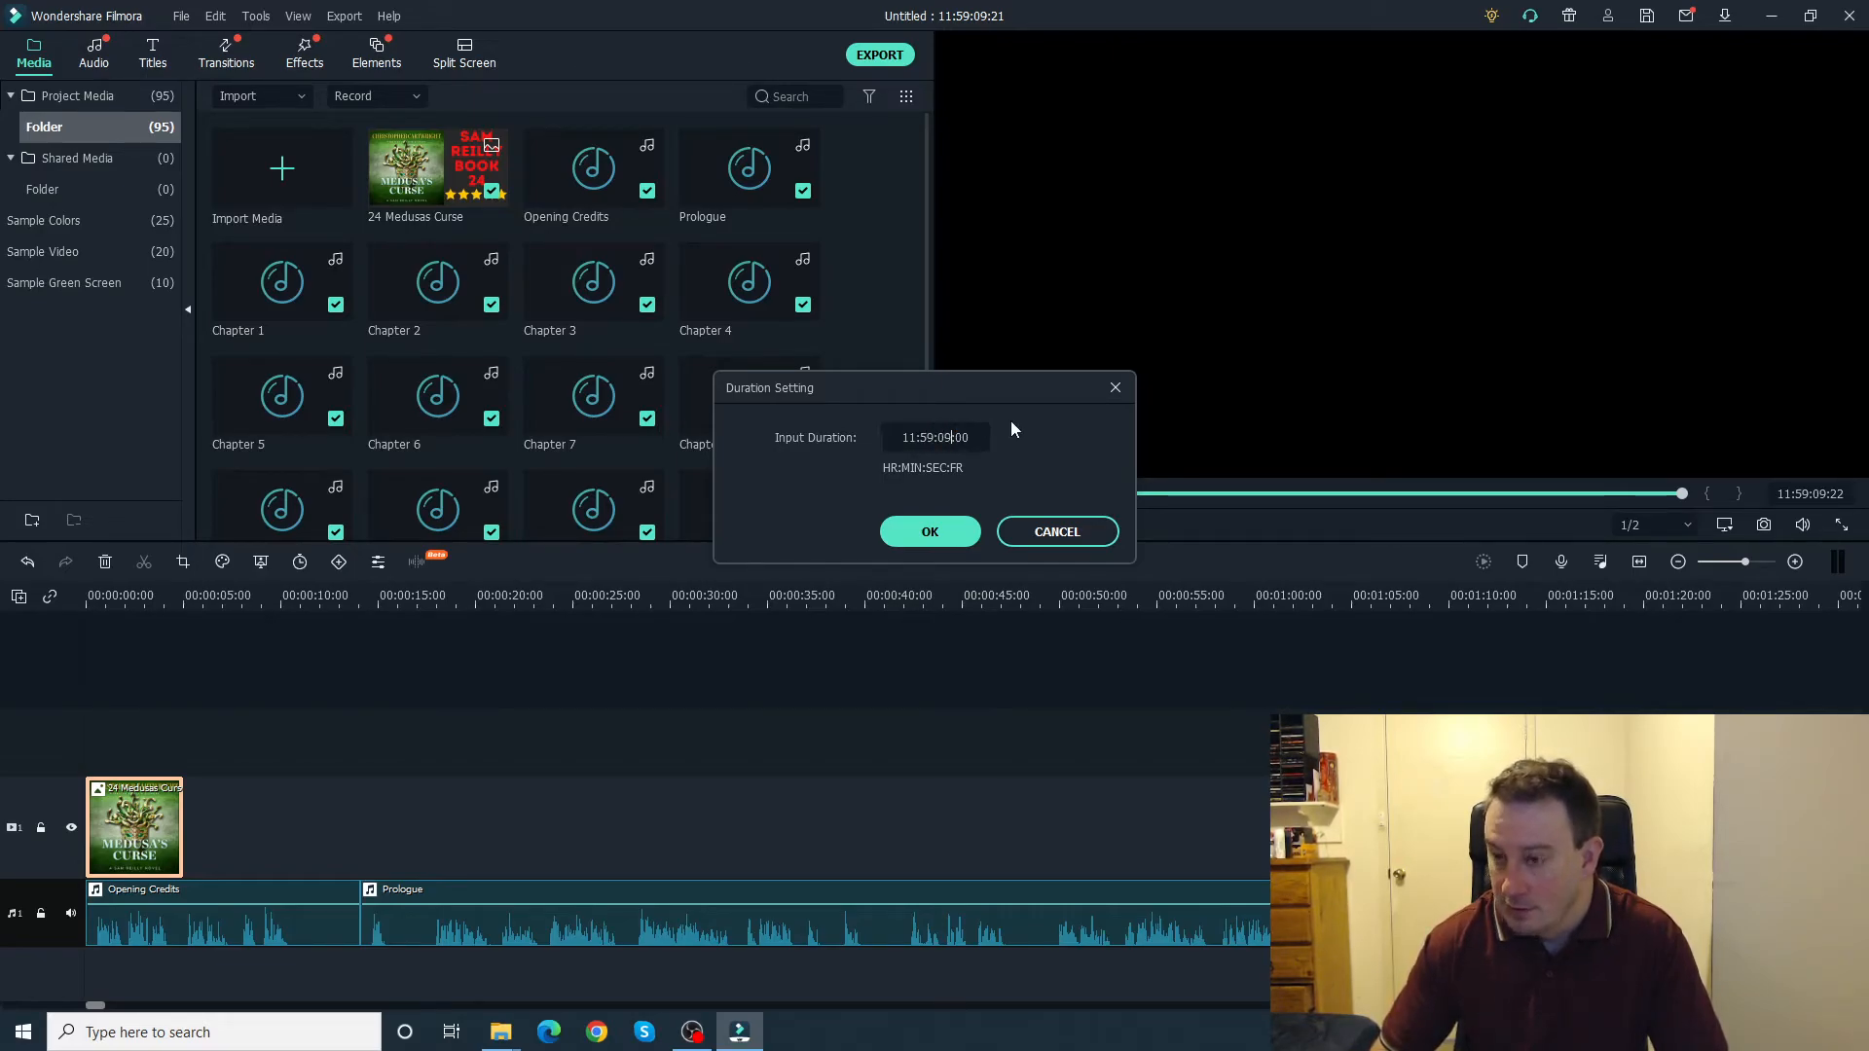
left_click_drag(956, 438, 970, 438)
type("22")
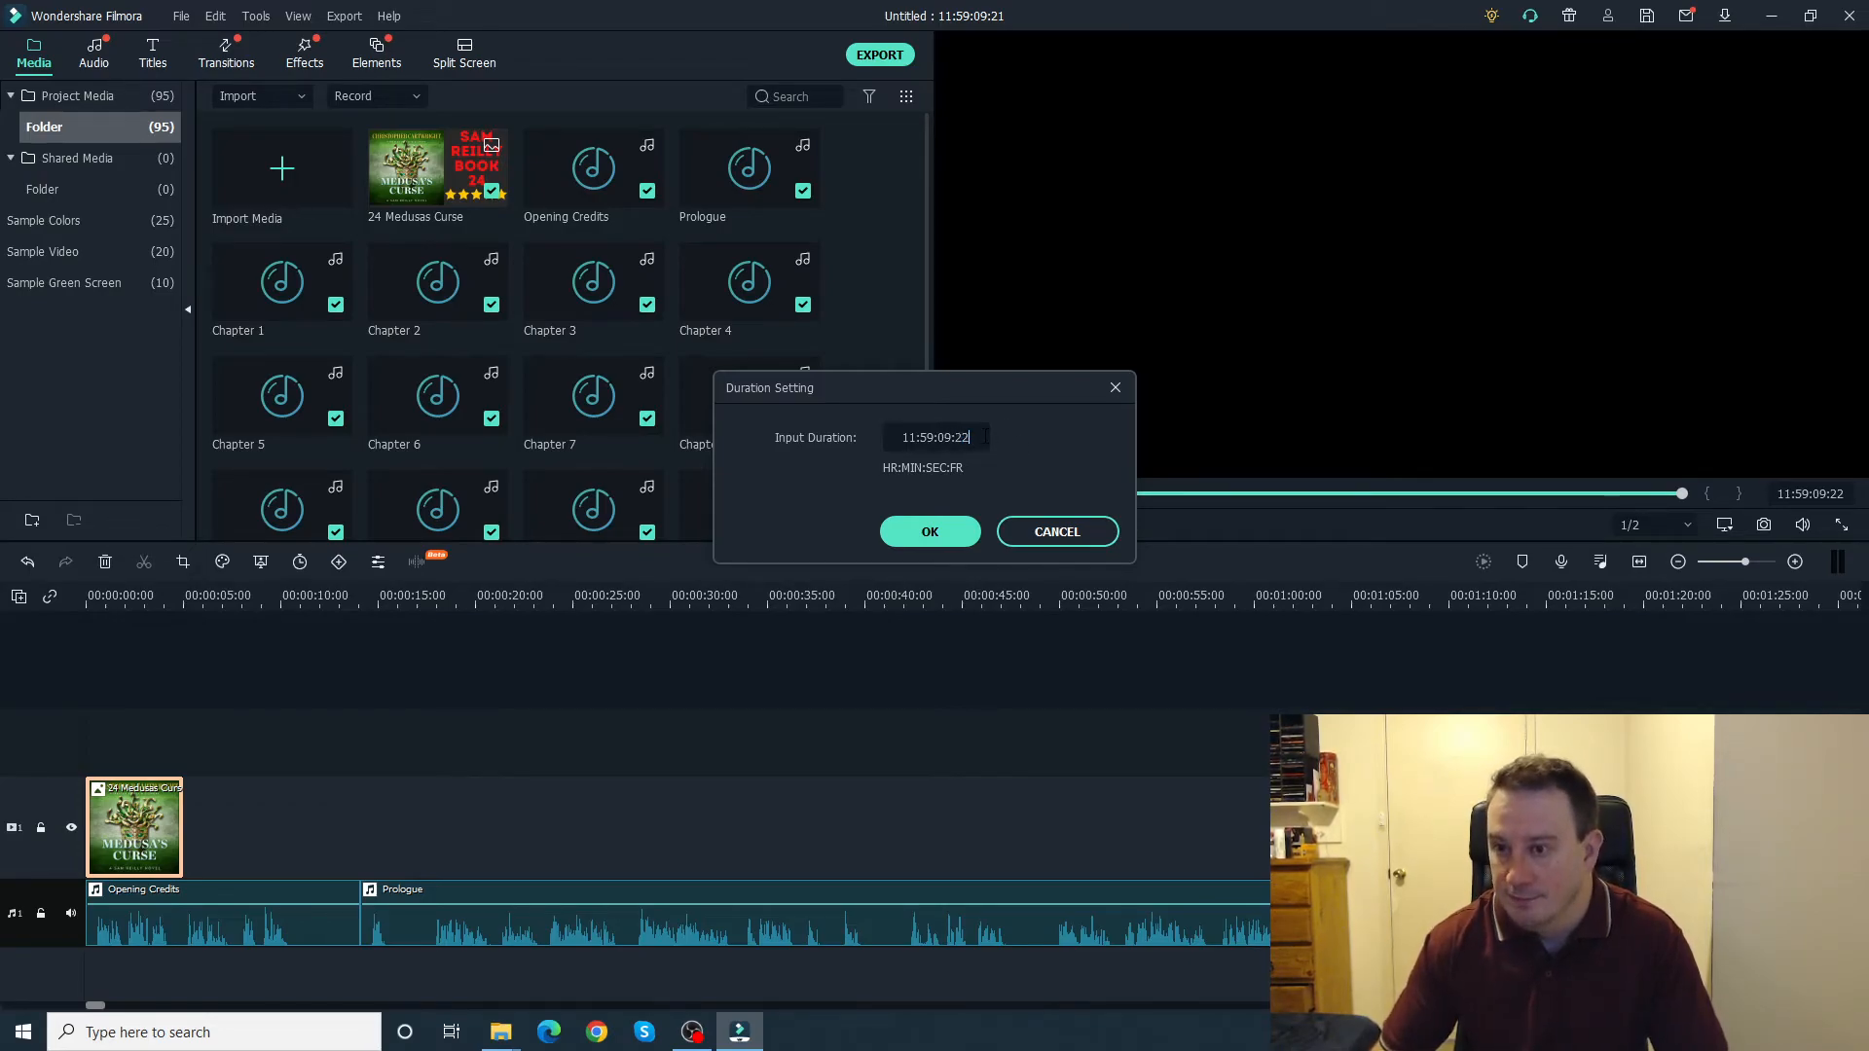
left_click(930, 531)
Step: Delete the gap on the audio track between the Opening Credits and Prologue clips
left_click(662, 915)
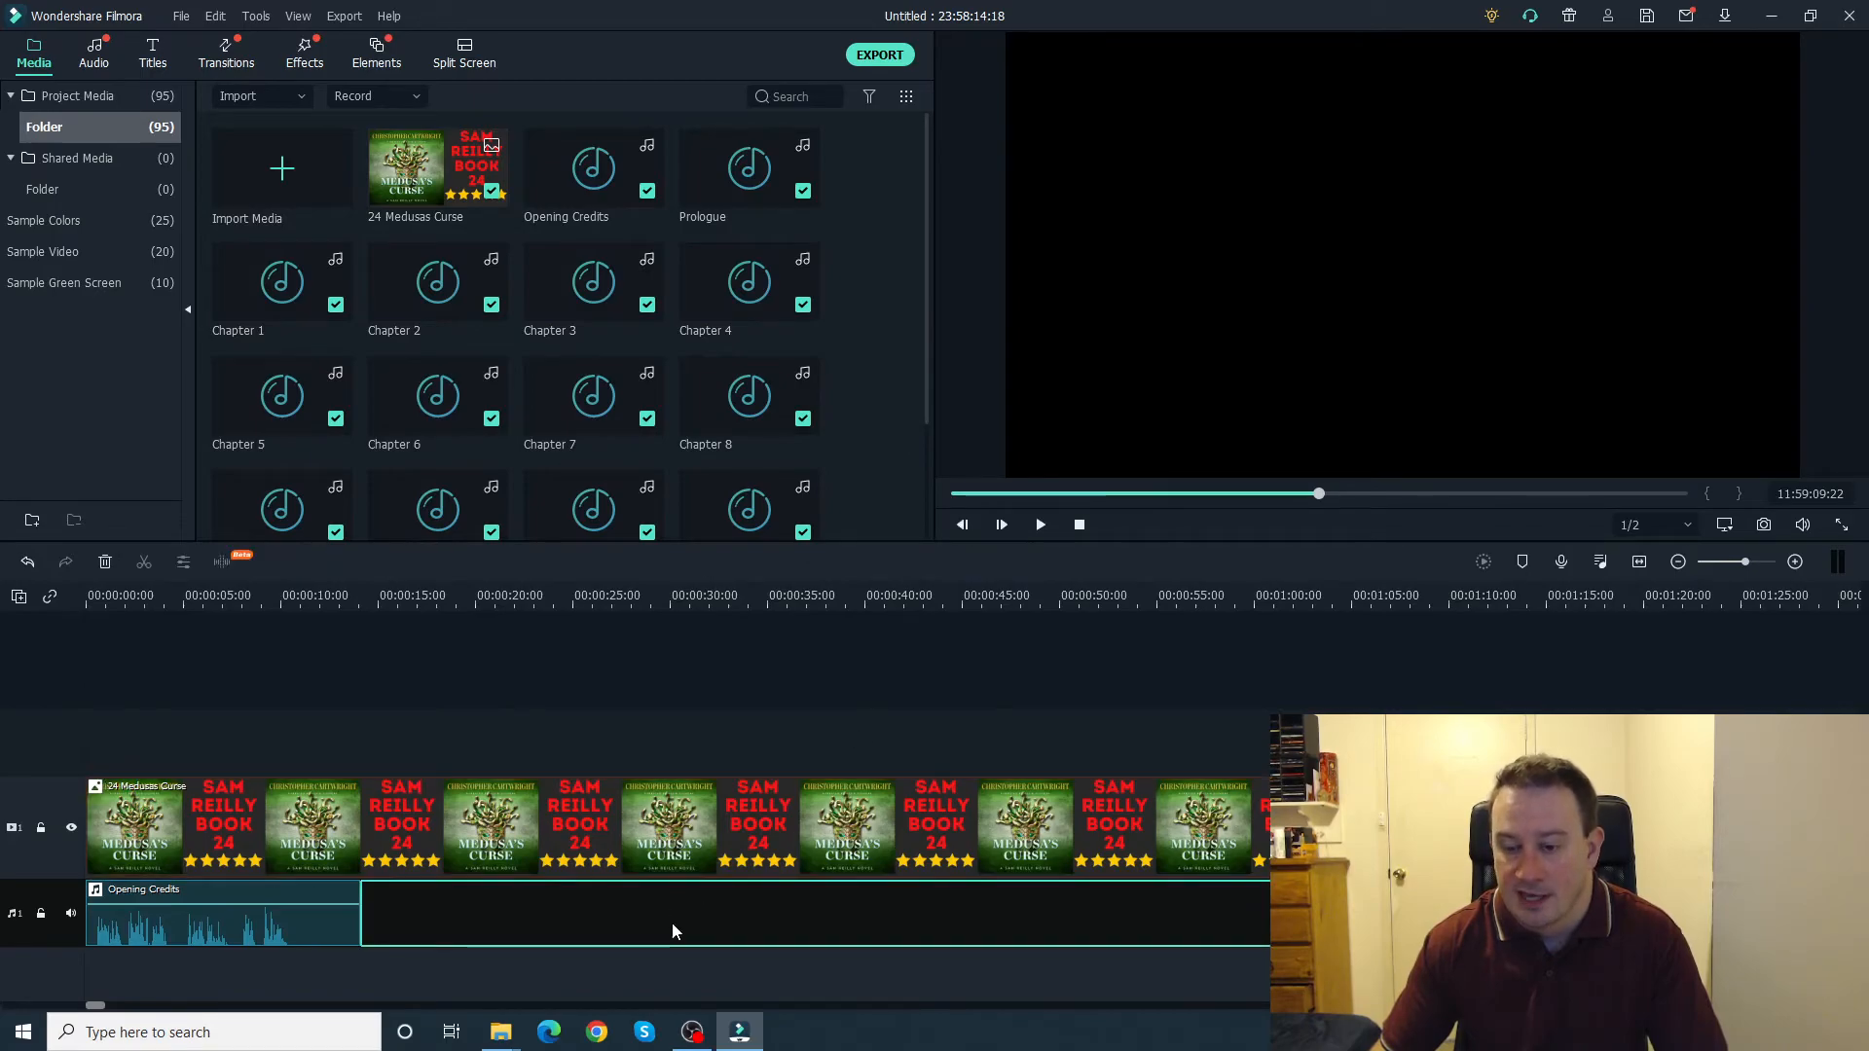
right_click(697, 914)
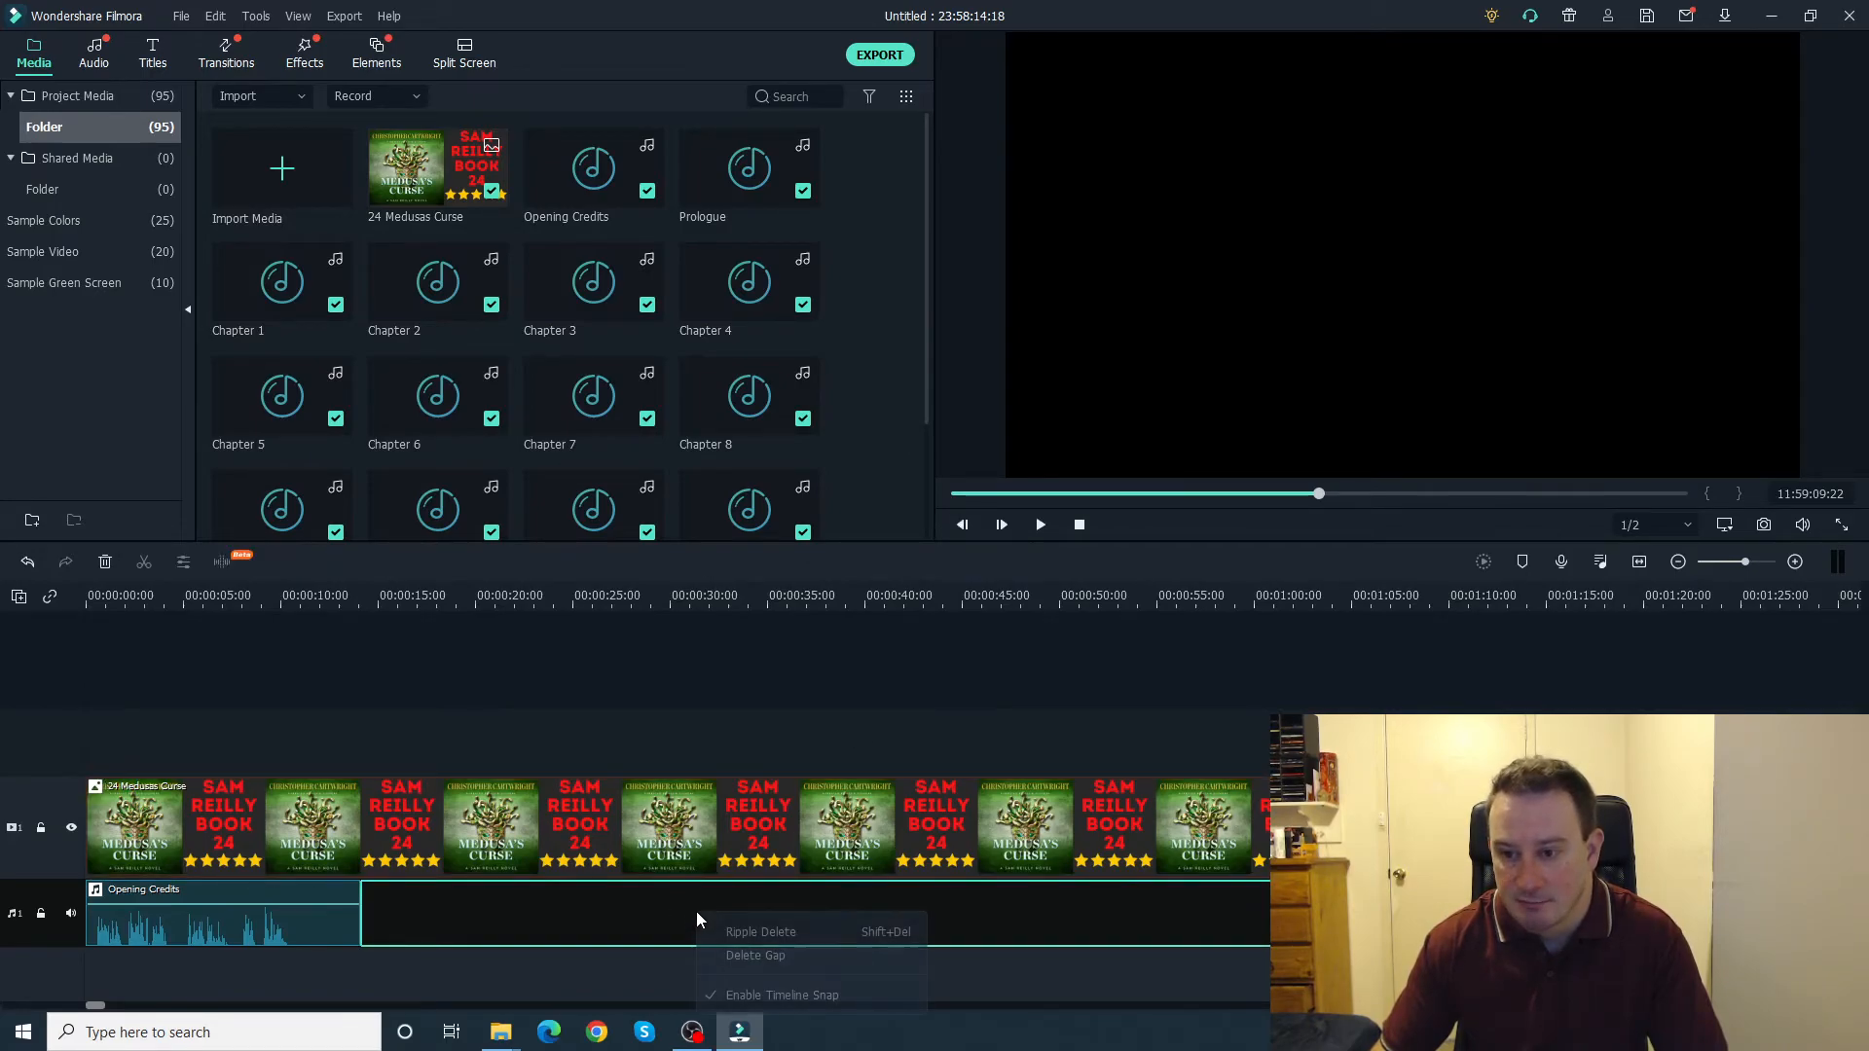
left_click(761, 956)
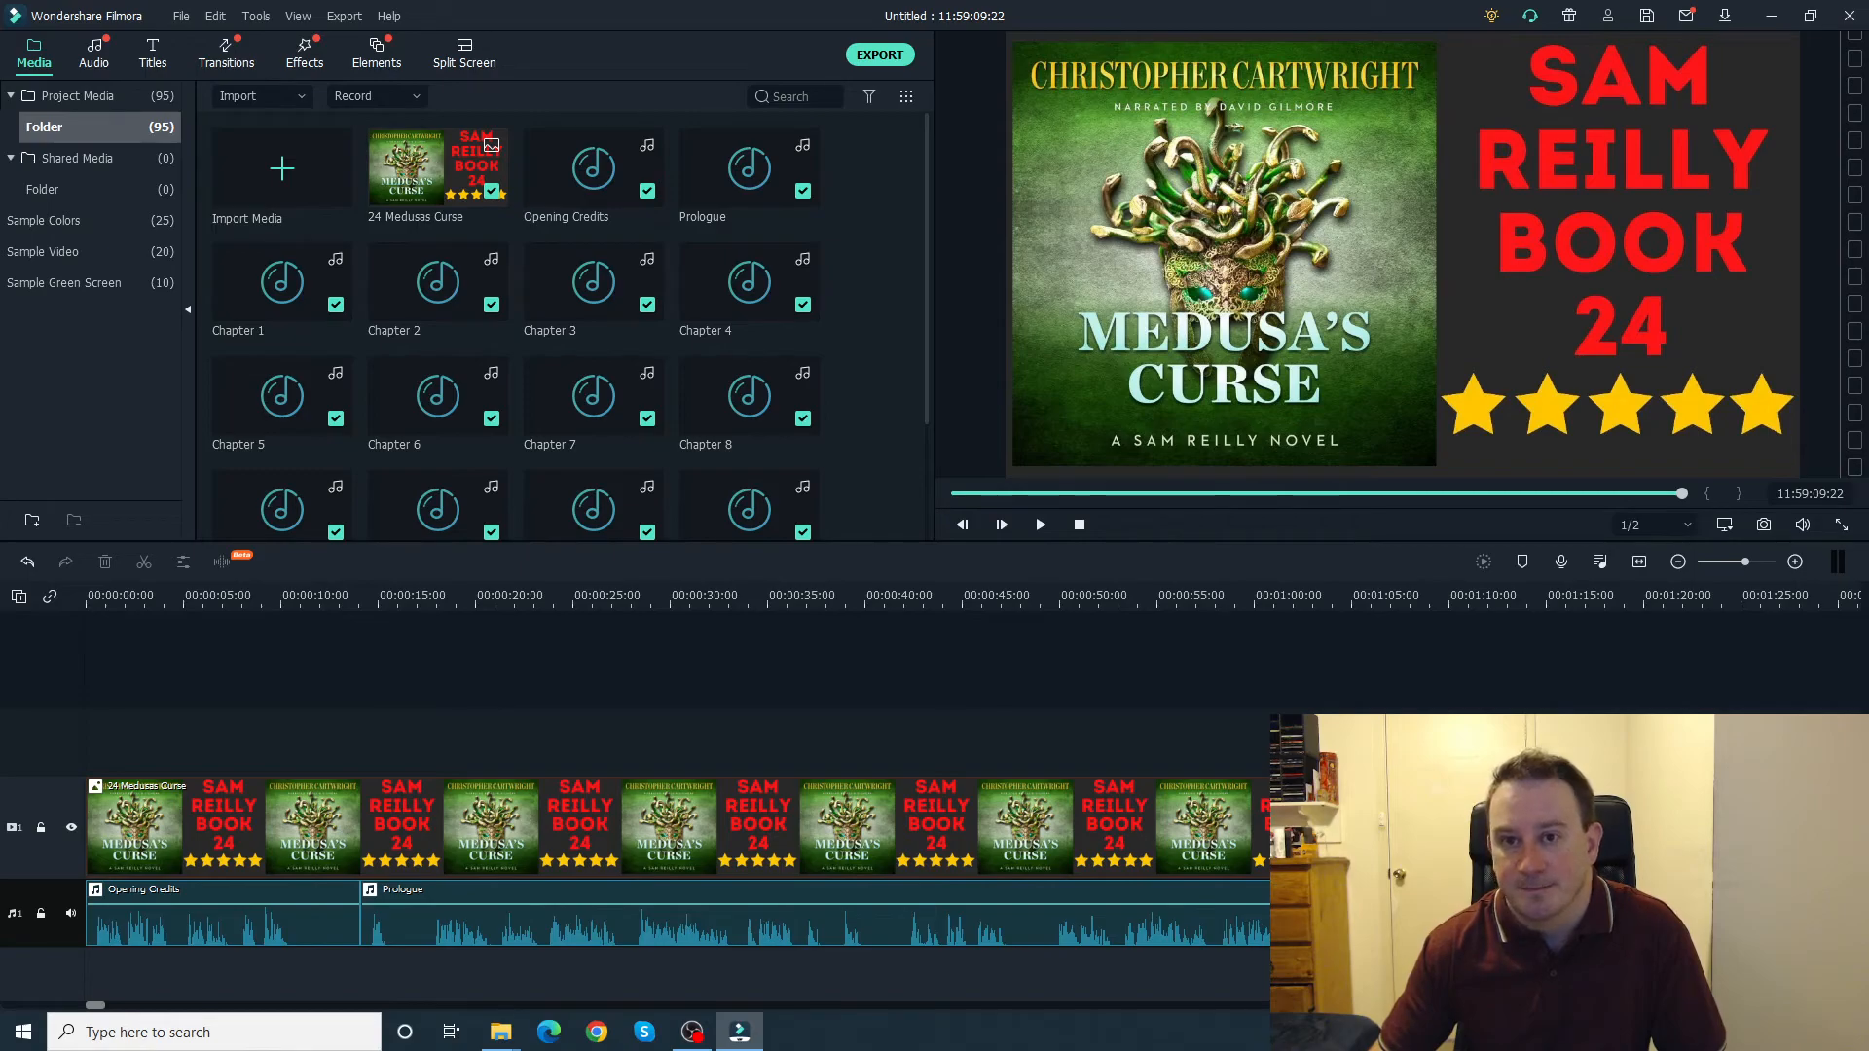
Step: Export the project to the computer as an MP4 video named "24 Medusas Curse"
left_click(880, 56)
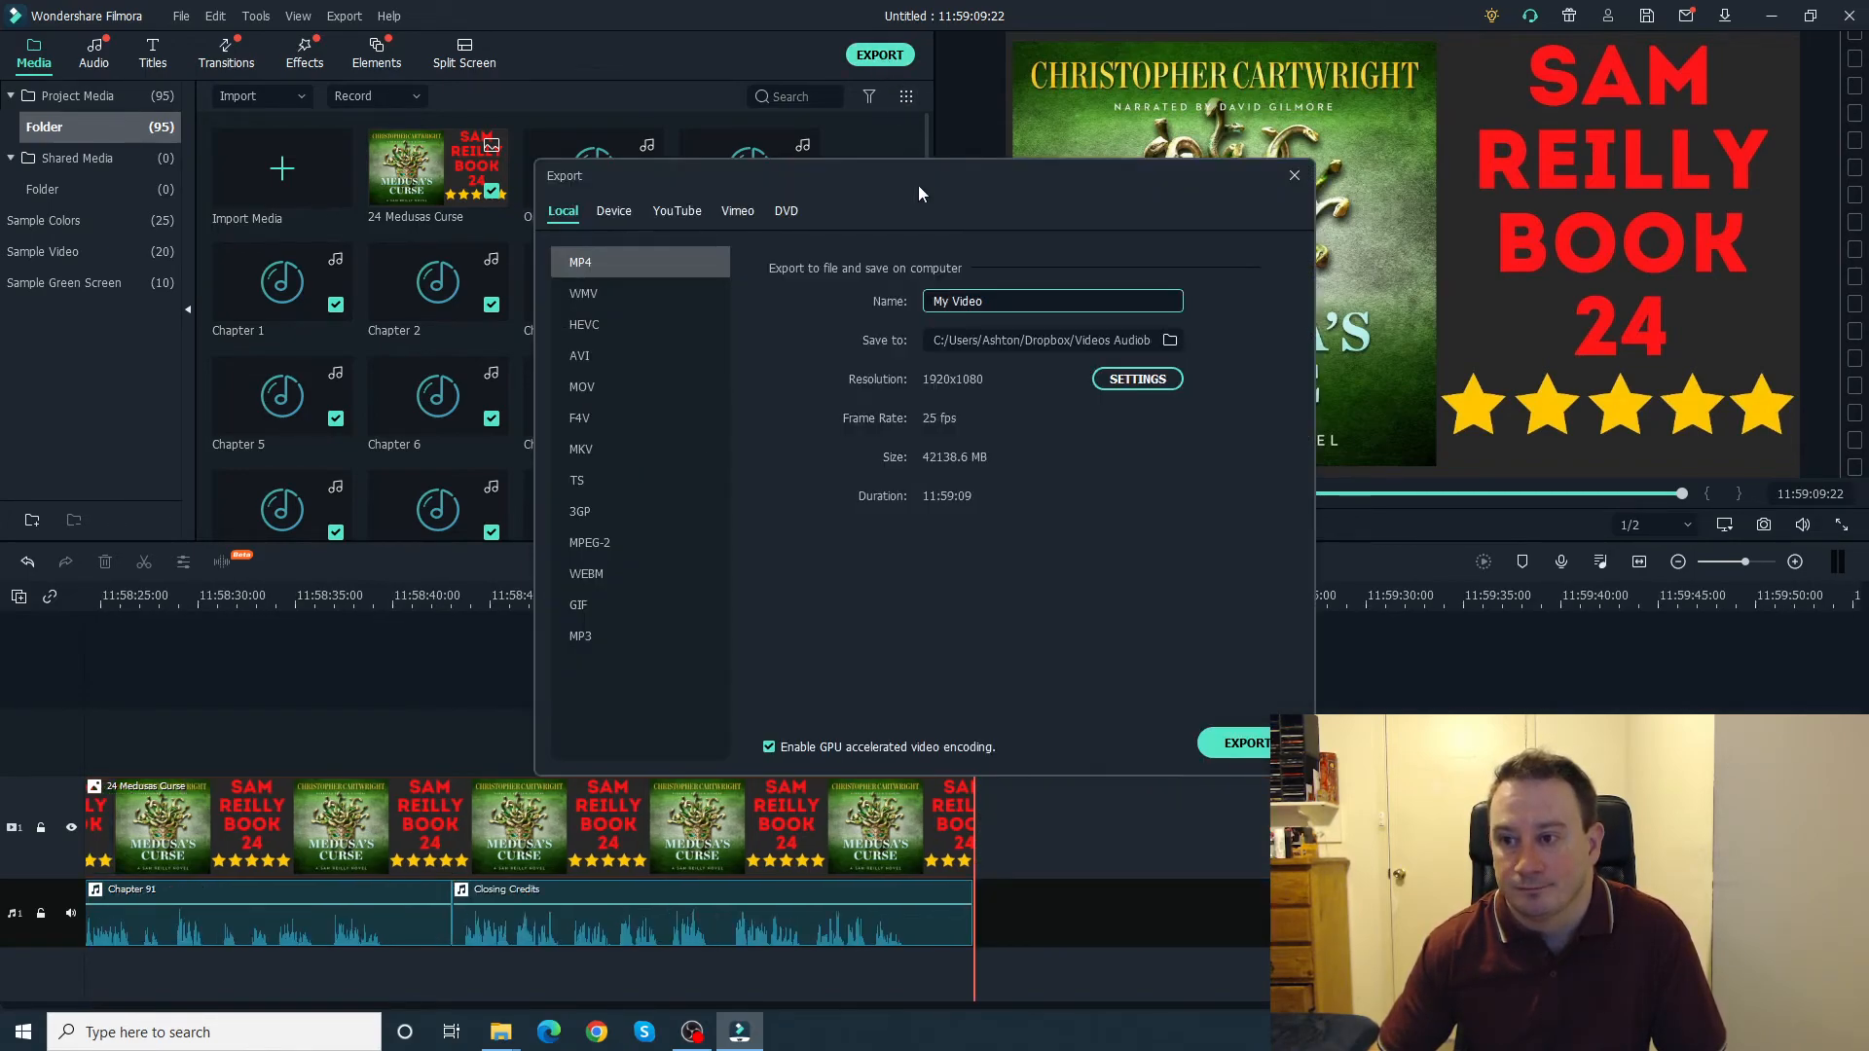
key("ctrl+shift+Left")
key("ctrl+shift+Left")
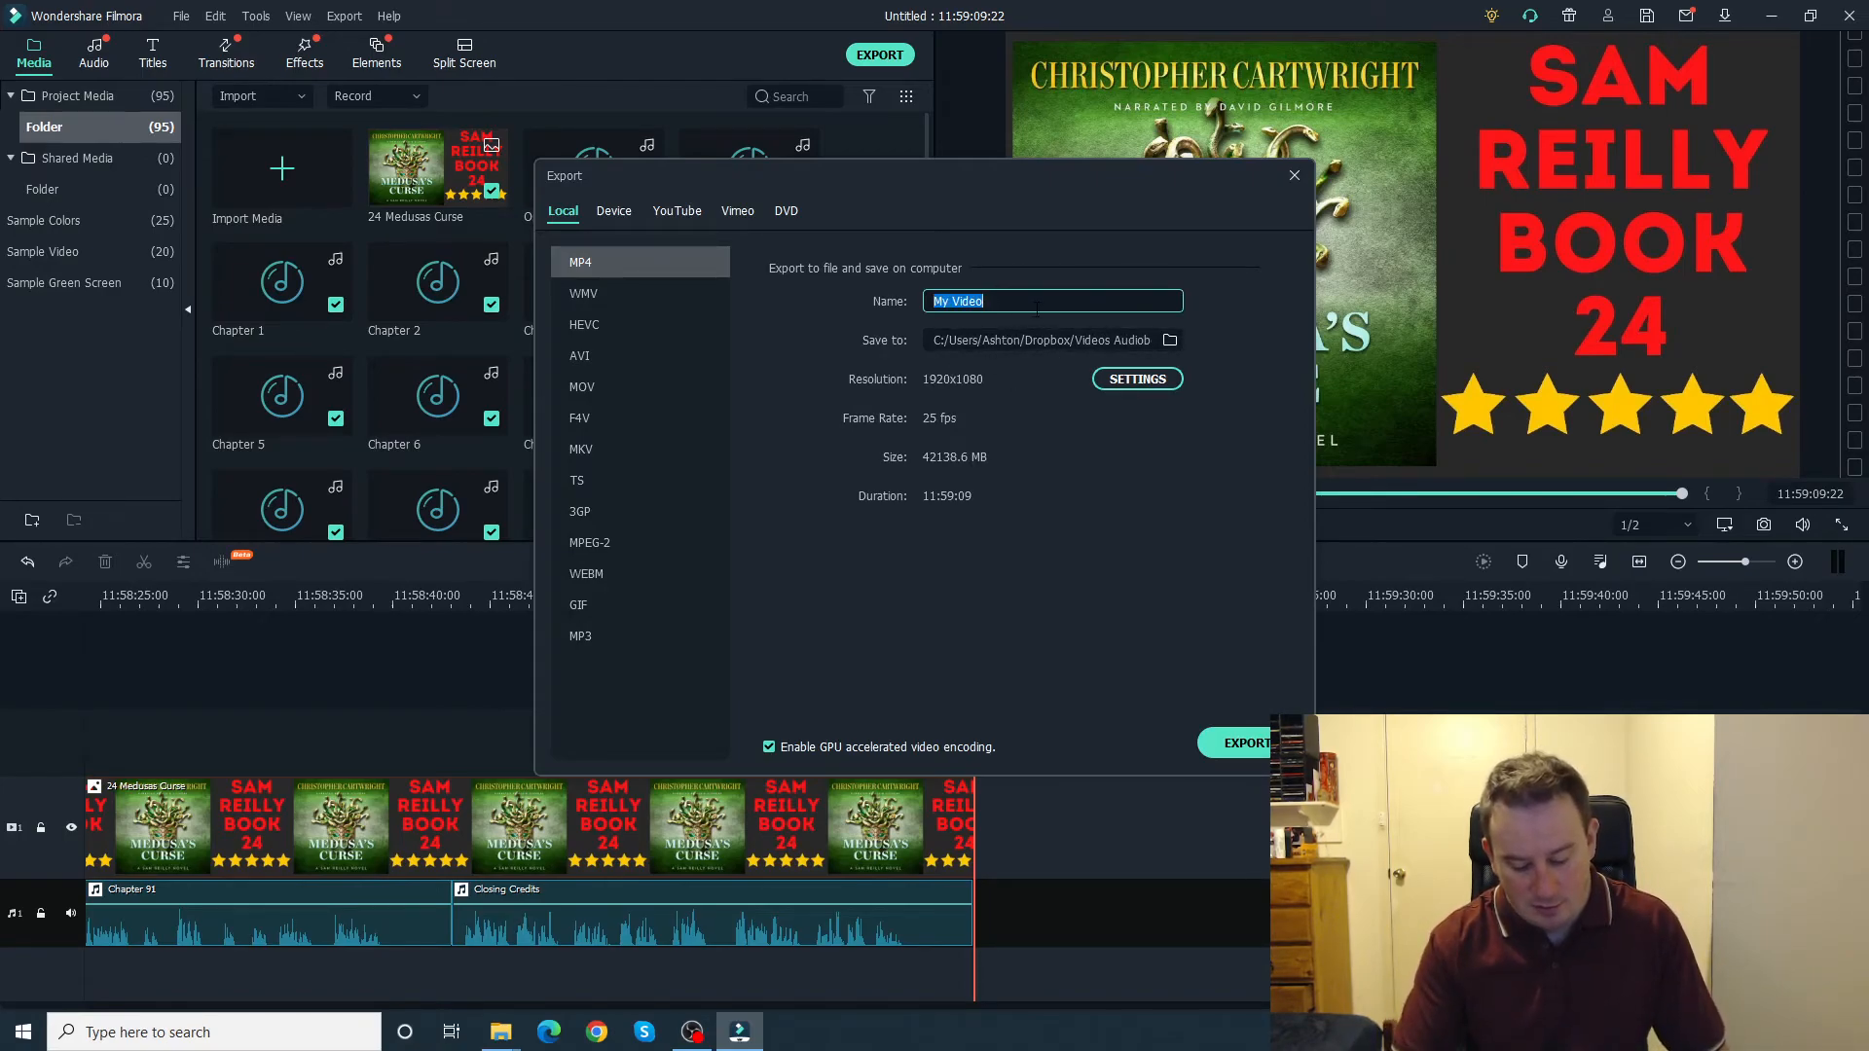
type("24")
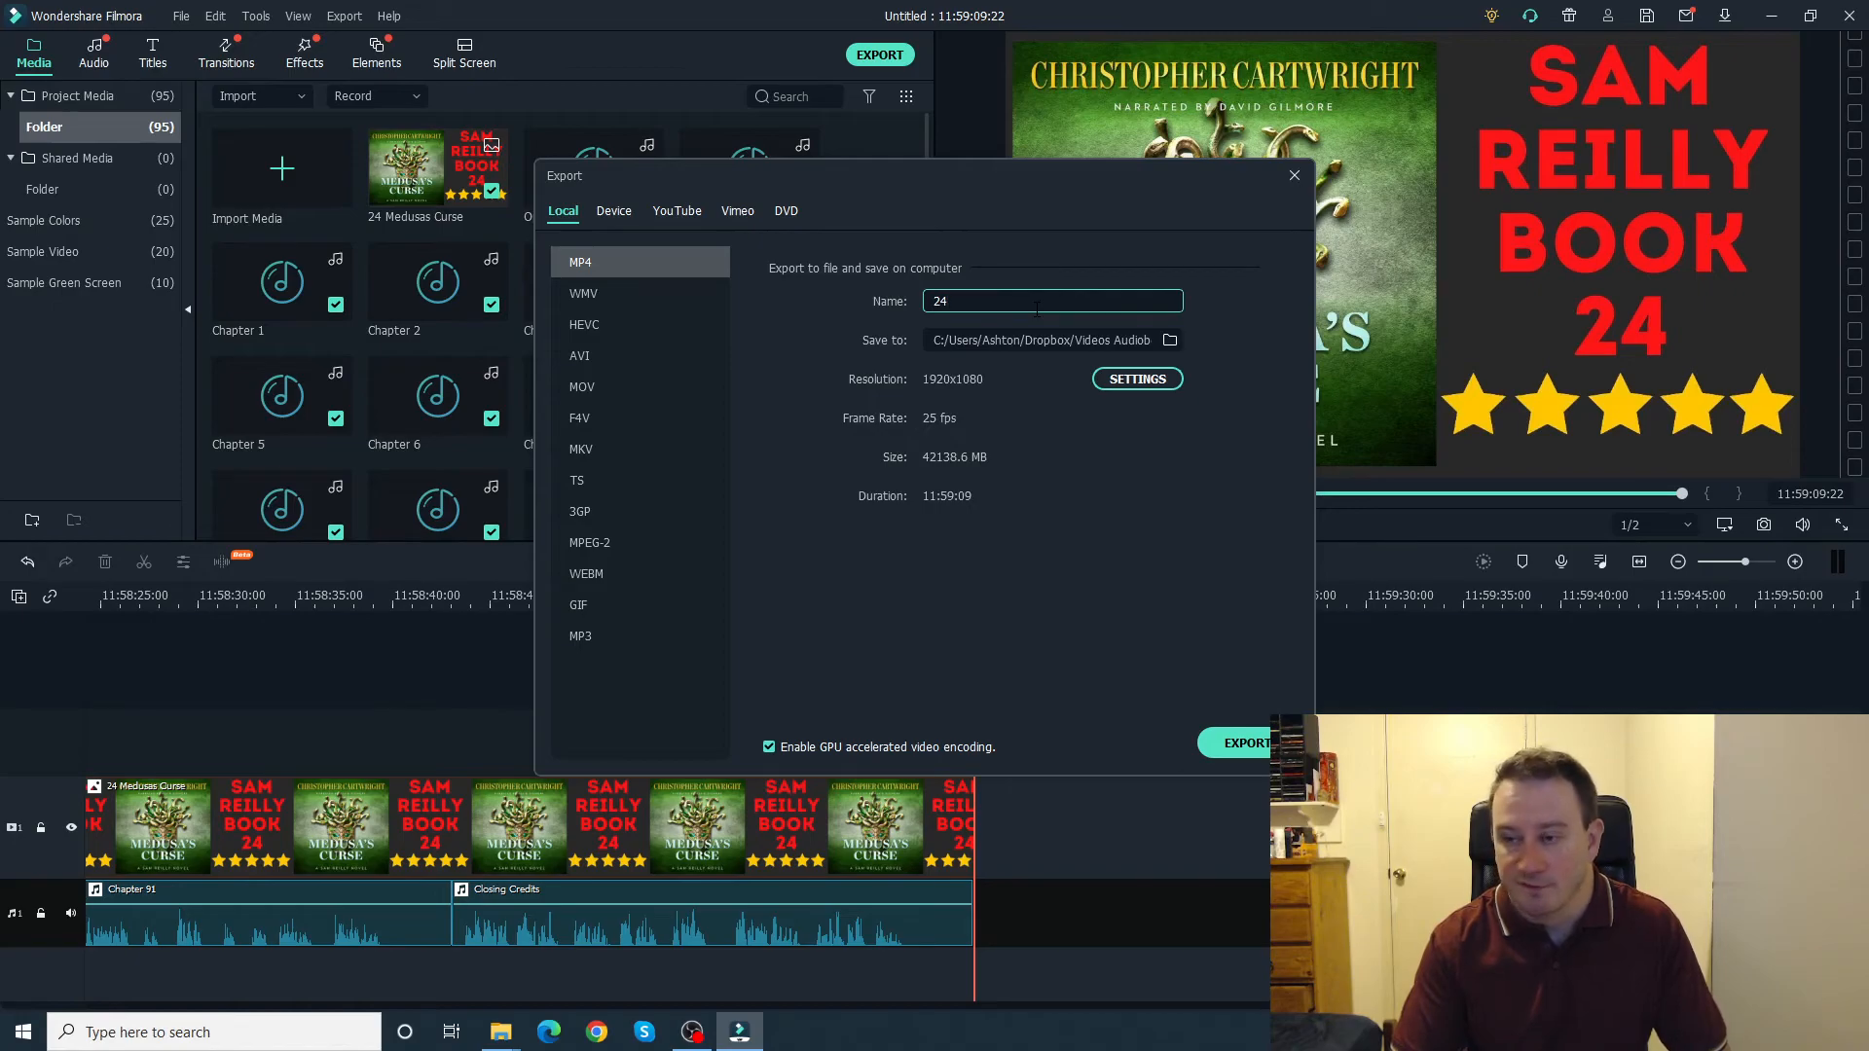
type(" Medusas Curse")
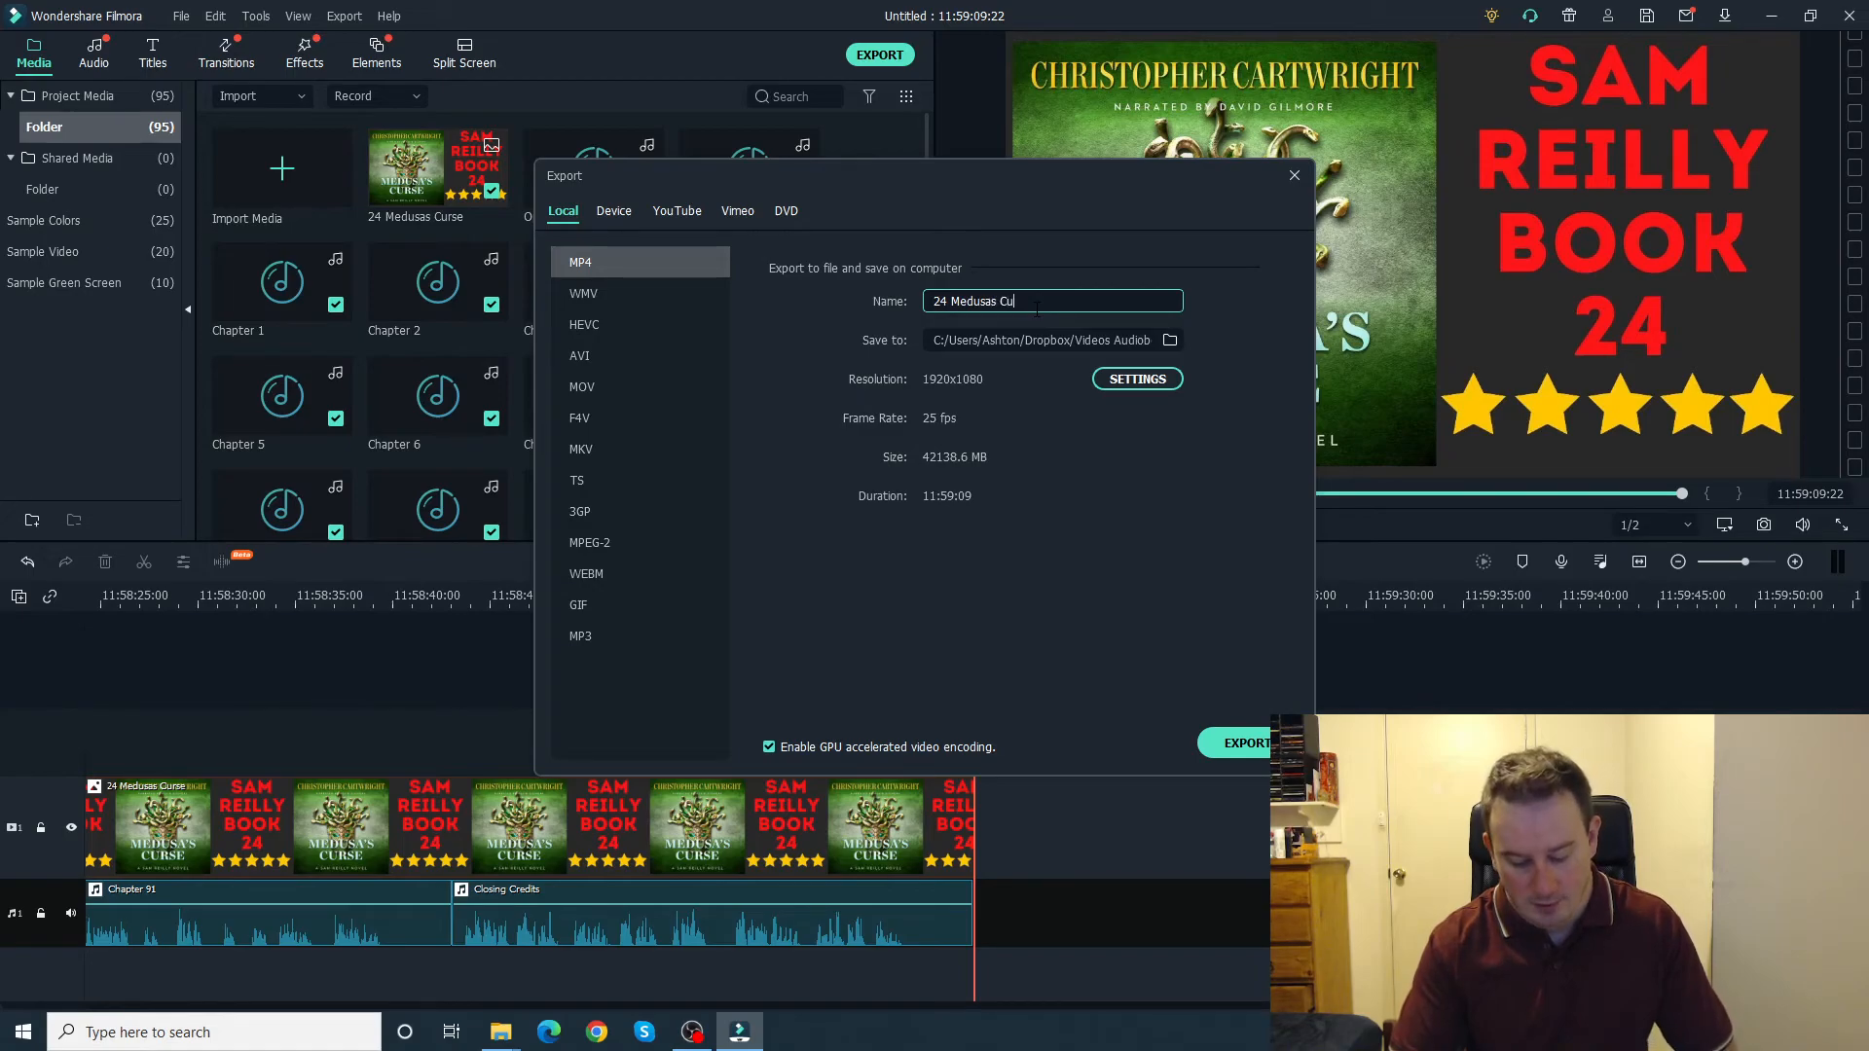
left_click(1256, 742)
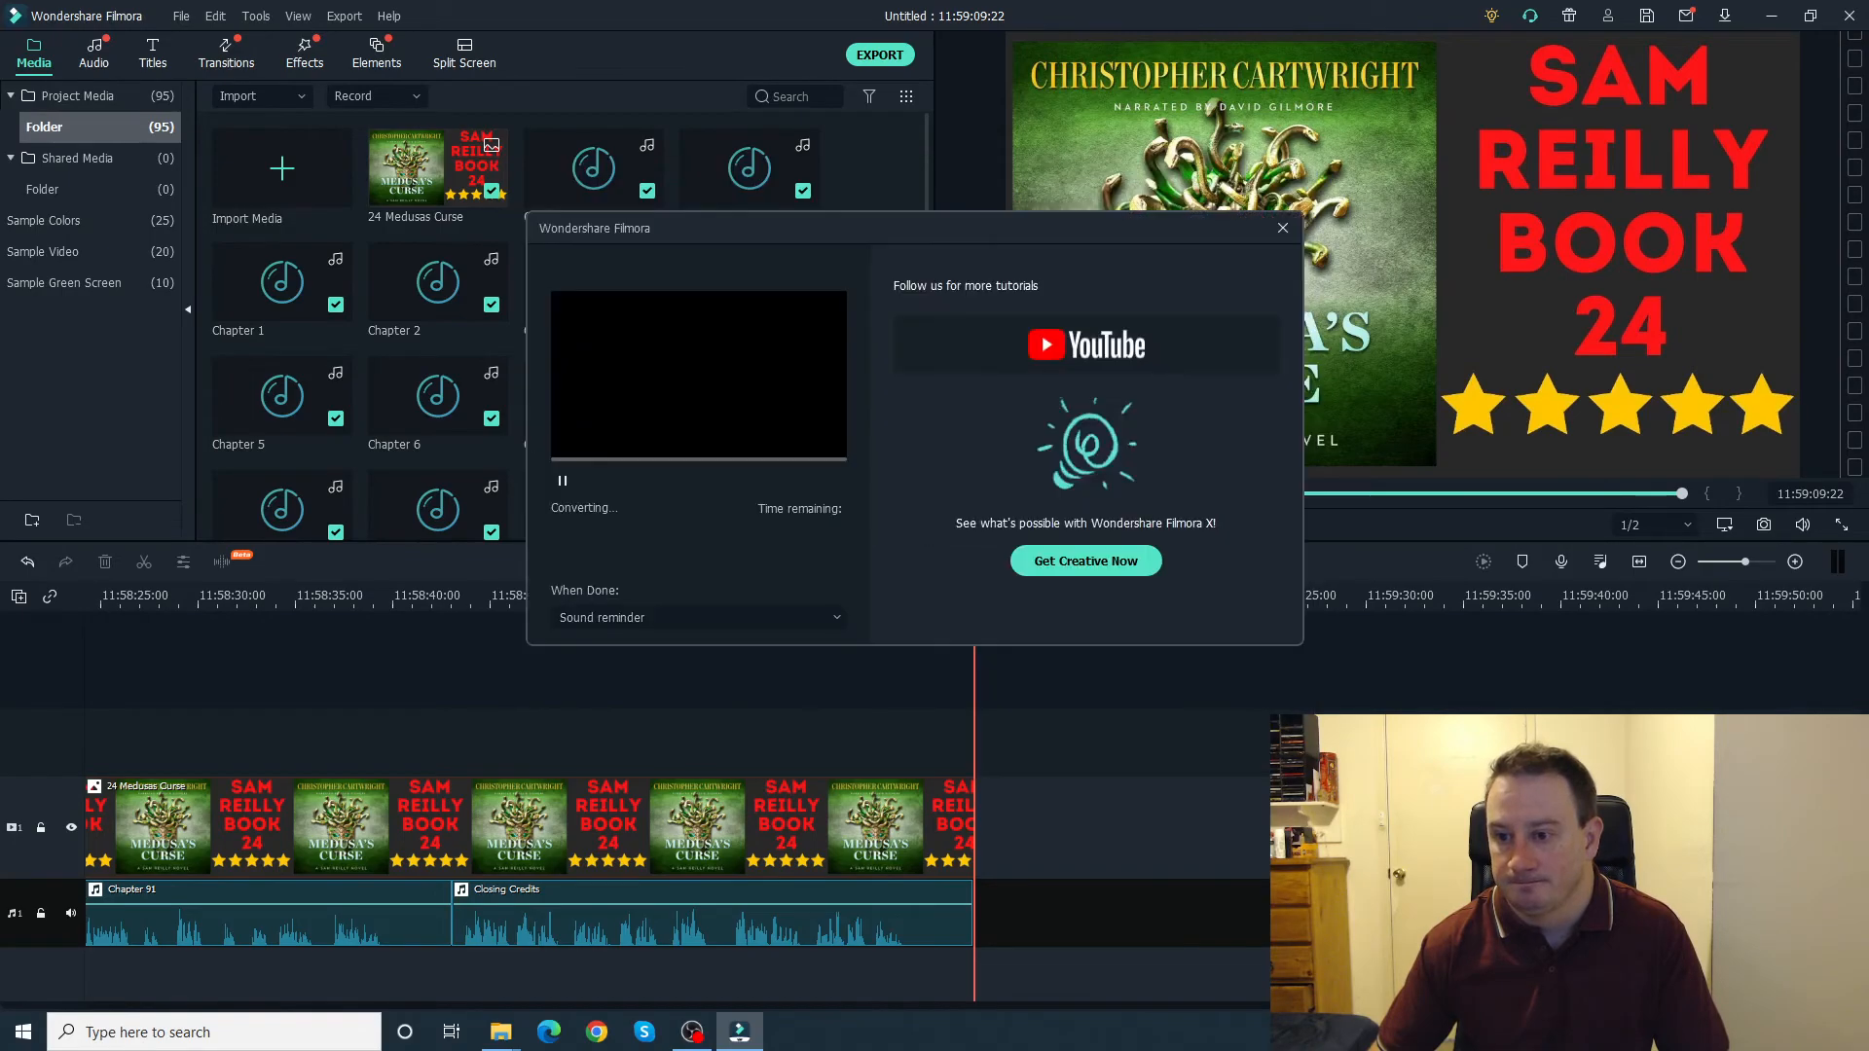